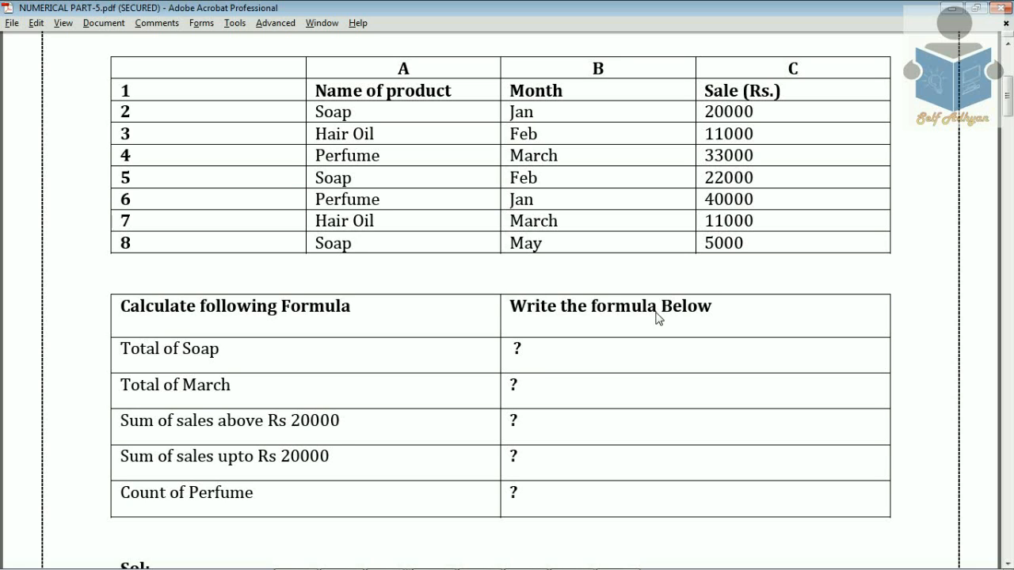
# Step: Review the Q-1 tables in the PDF, then switch to the ASD workbook in Excel and open Sheet1
pyautogui.scroll(-8, 637, 329)
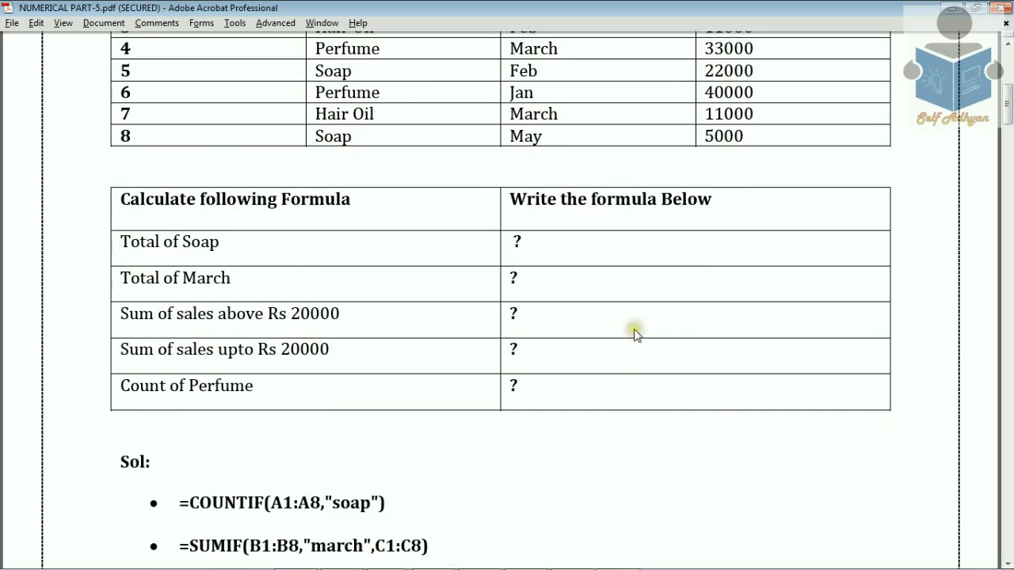
pyautogui.scroll(12, 638, 335)
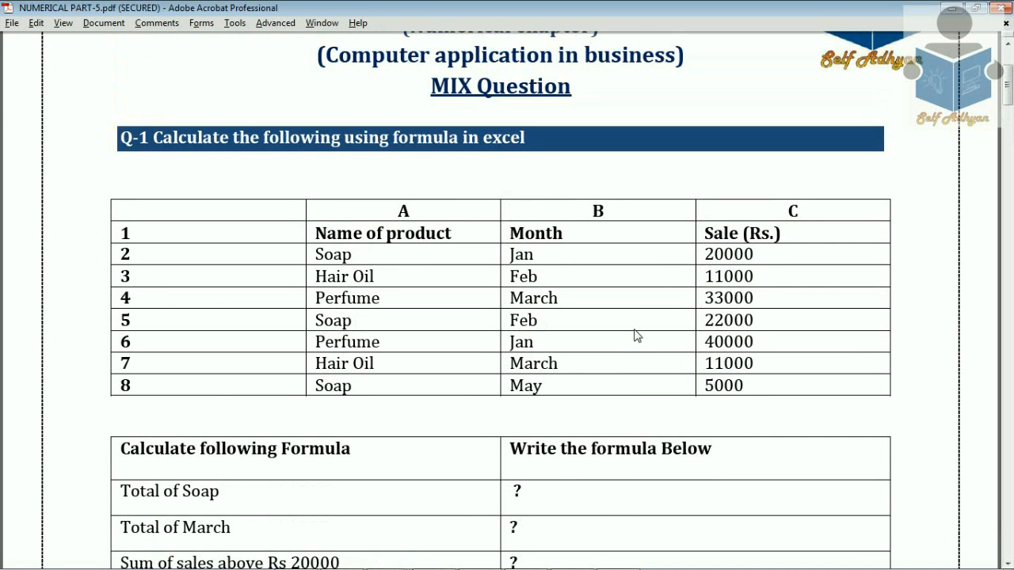
pyautogui.scroll(2, 637, 335)
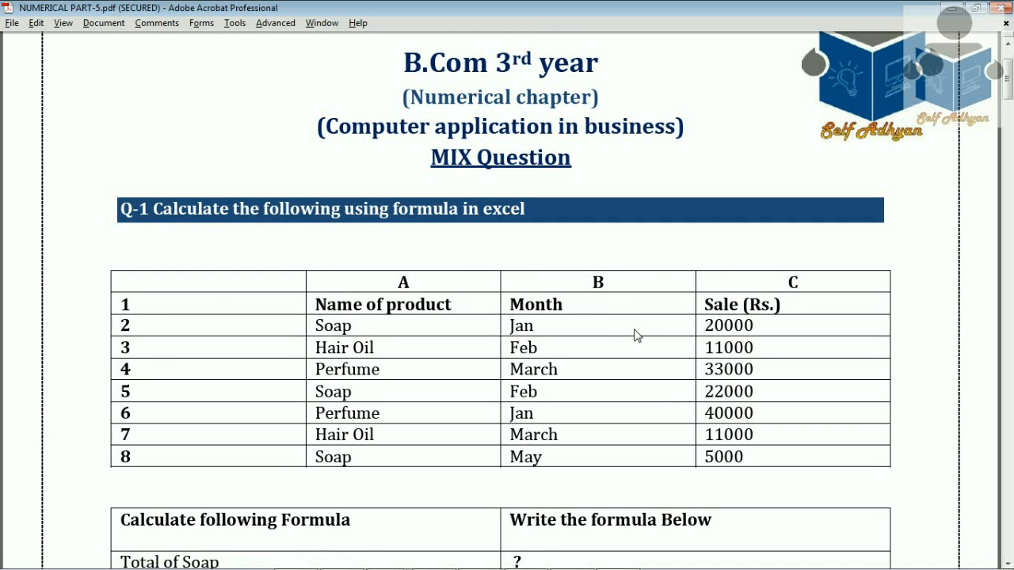
pyautogui.moveTo(282, 566)
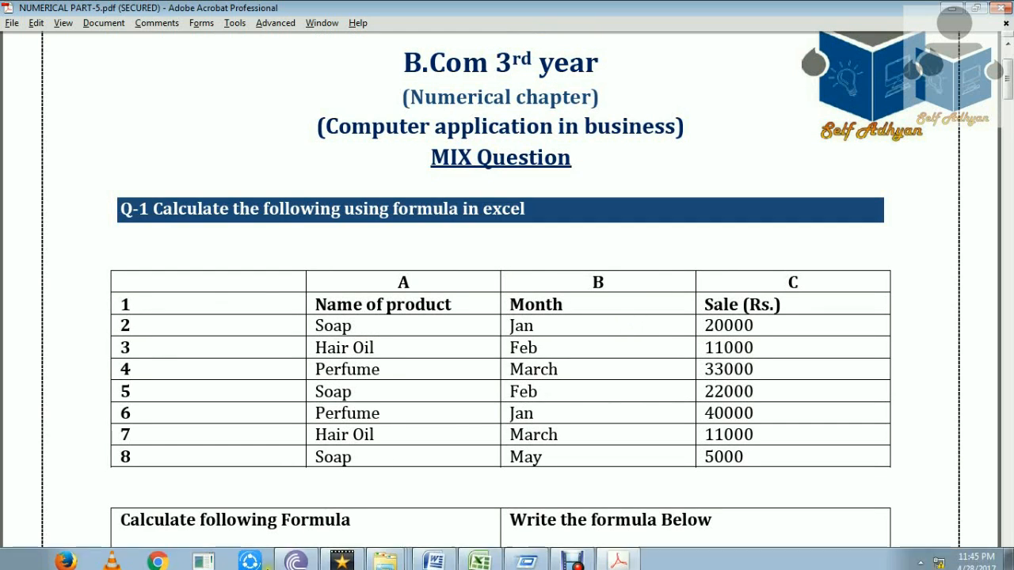
pyautogui.click(484, 556)
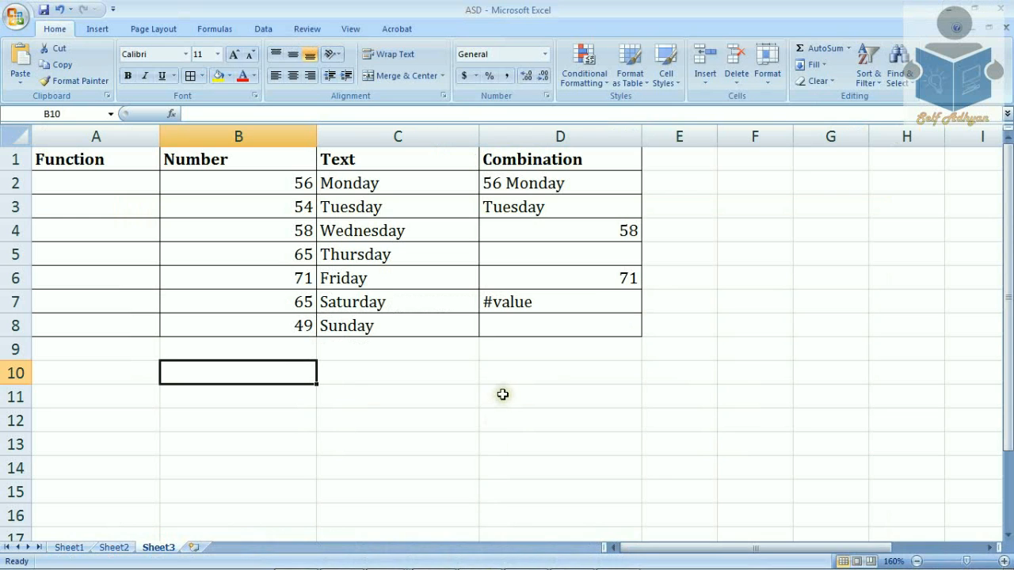
pyautogui.click(78, 548)
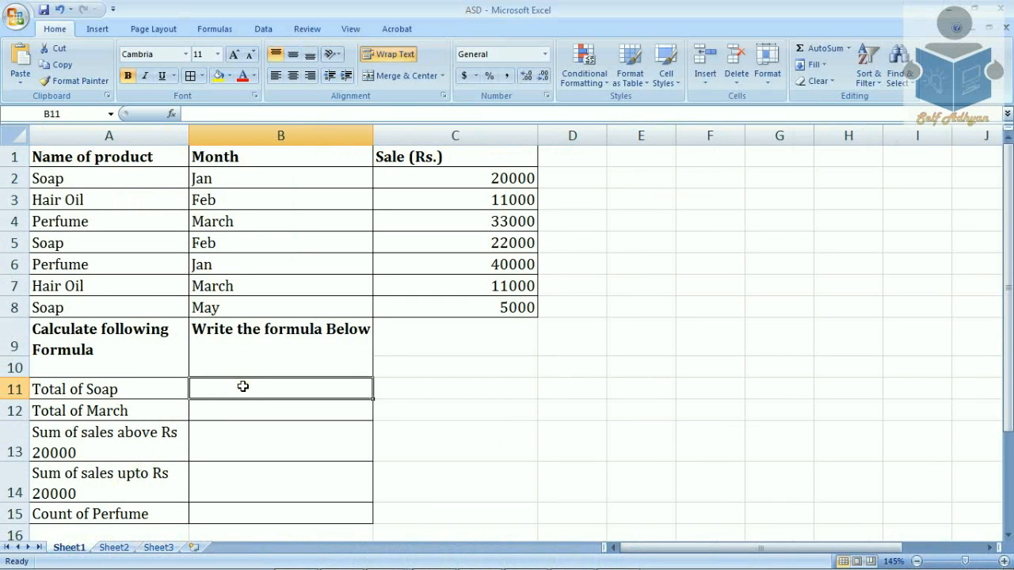
# Step: Enter =COUNTIF(A1:A8,"soap") in cell B11 beside Total of Soap
pyautogui.click(94, 386)
pyautogui.click(255, 389)
pyautogui.write('=')
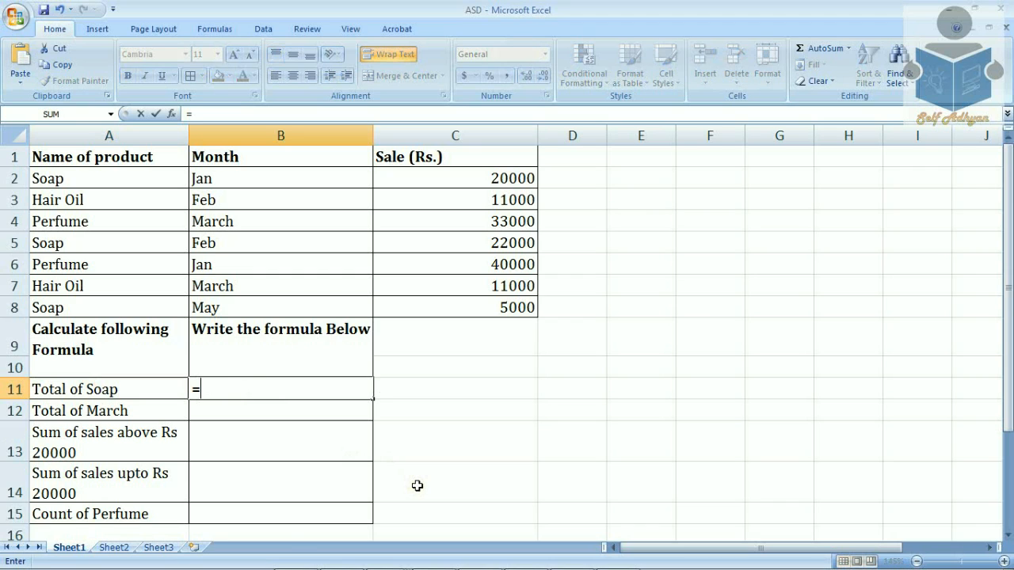
pyautogui.write('counti')
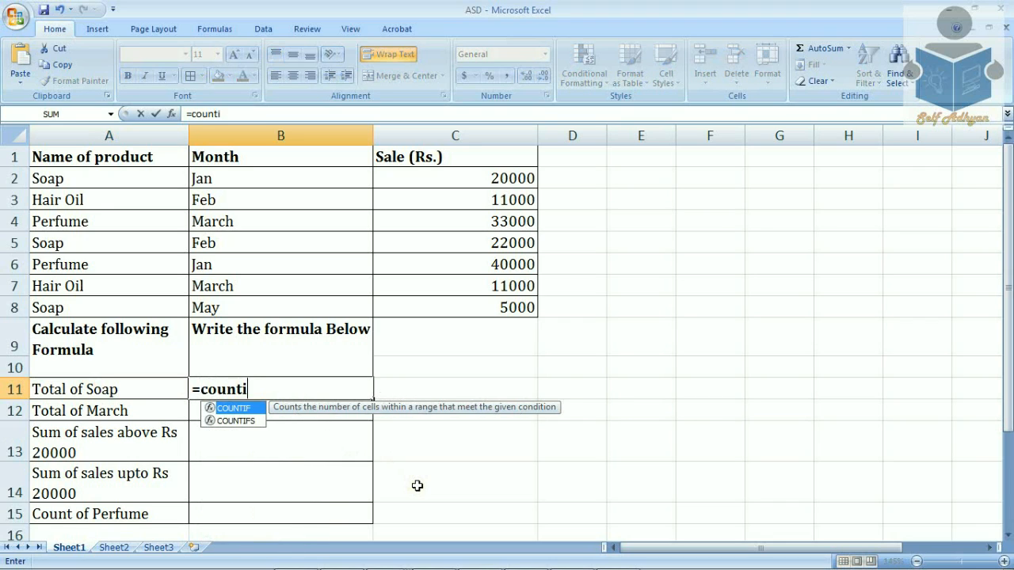
pyautogui.press('Tab')
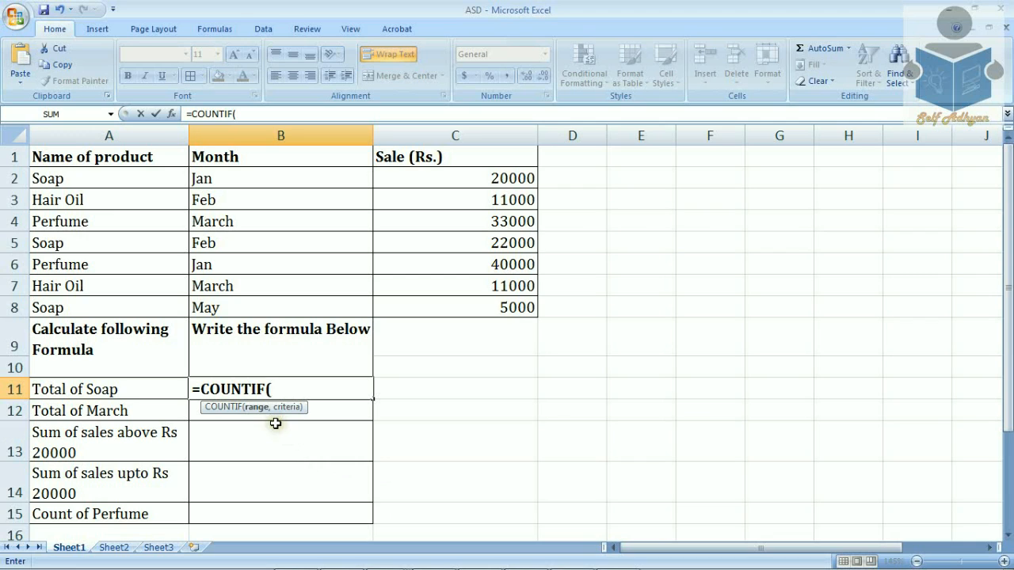
pyautogui.click(135, 151)
pyautogui.moveTo(134, 148); pyautogui.dragTo(108, 308)
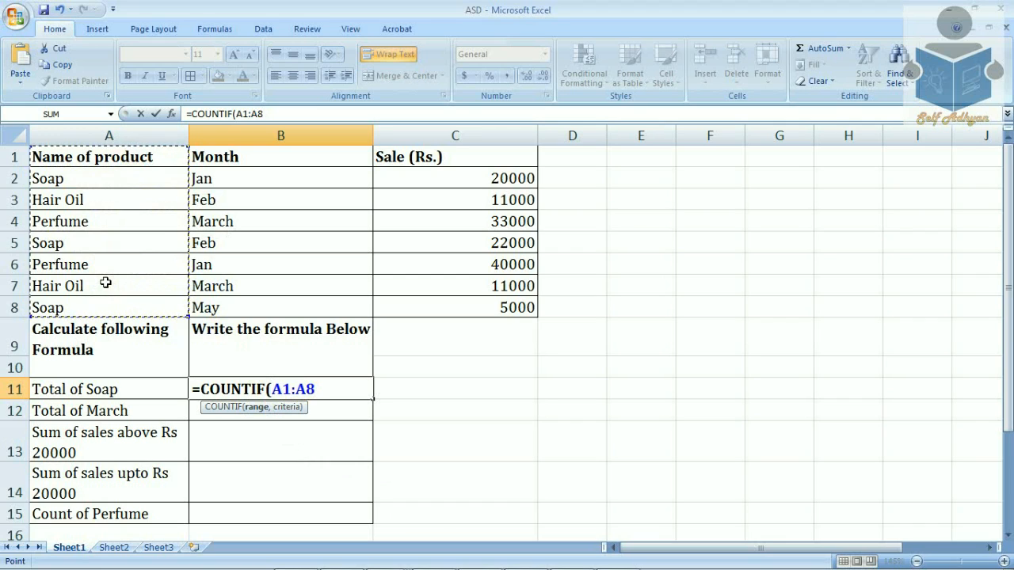
pyautogui.write(',')
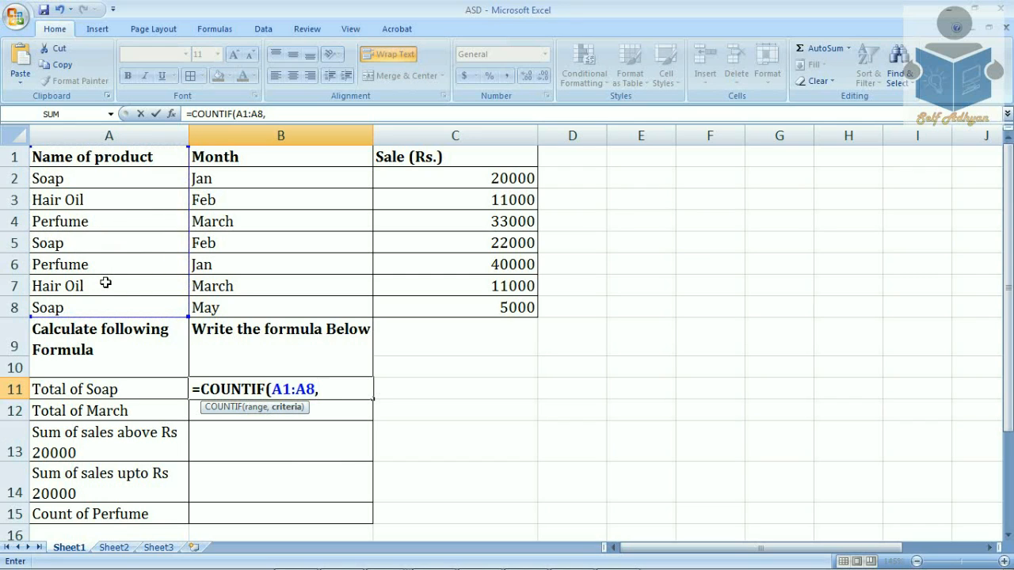
pyautogui.write('"soap')
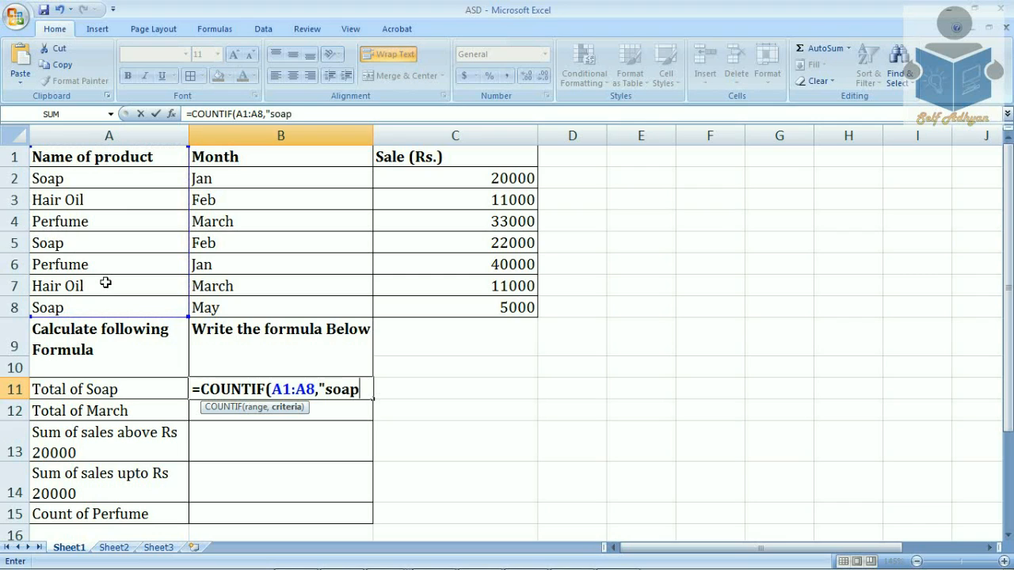
pyautogui.write('")')
pyautogui.press('Return')
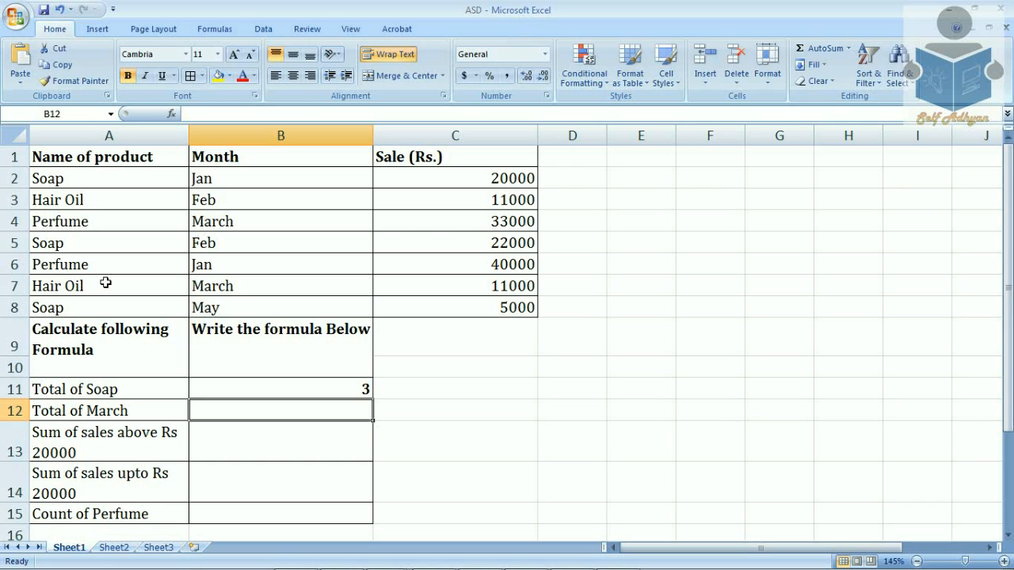
# Step: Enter =SUMIF(B1:B8,"march",C1:C8) in cell B12 to total the March sales
pyautogui.write('=sumif')
pyautogui.press('Tab')
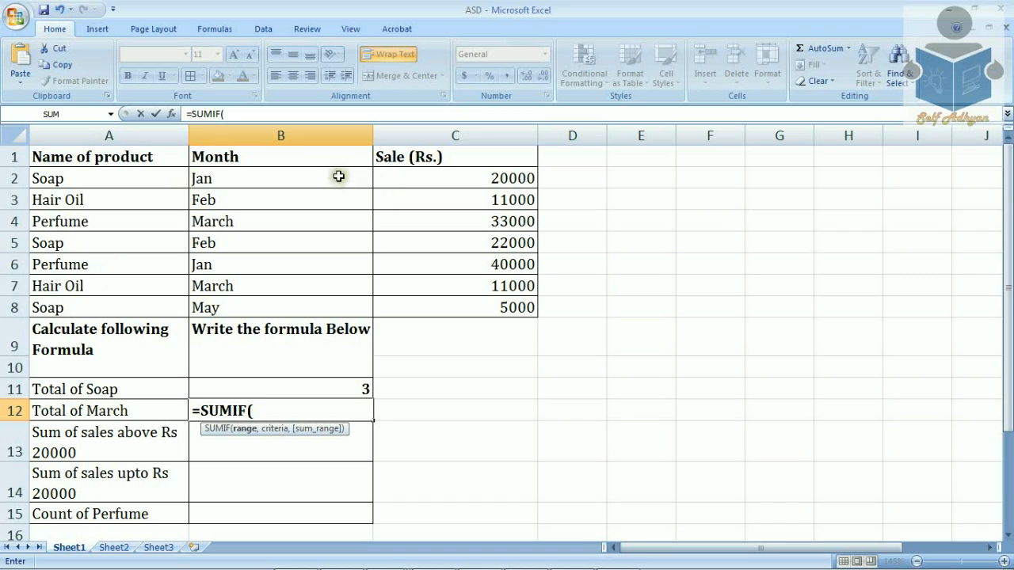
pyautogui.moveTo(285, 159); pyautogui.dragTo(254, 312)
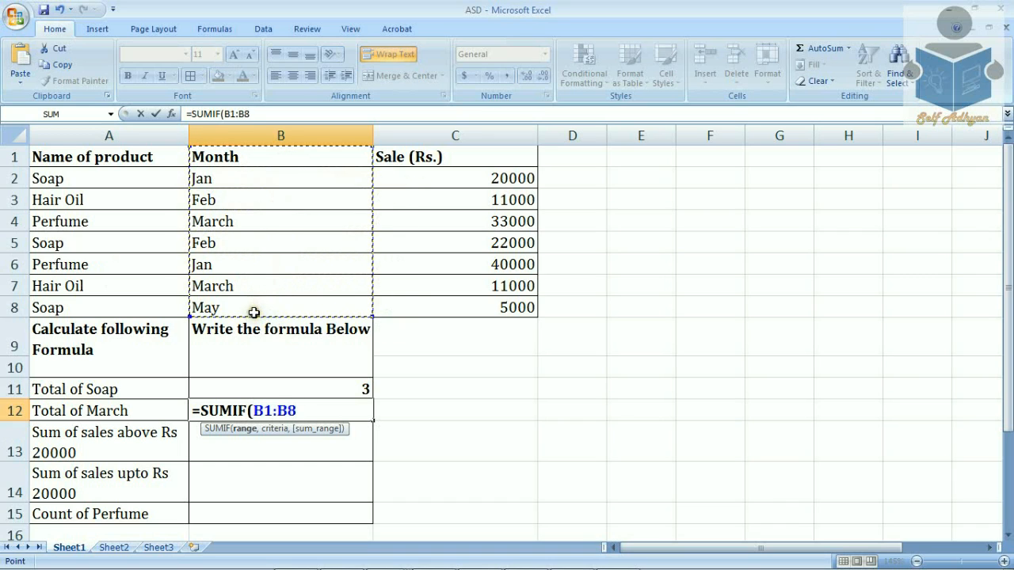
pyautogui.write(',')
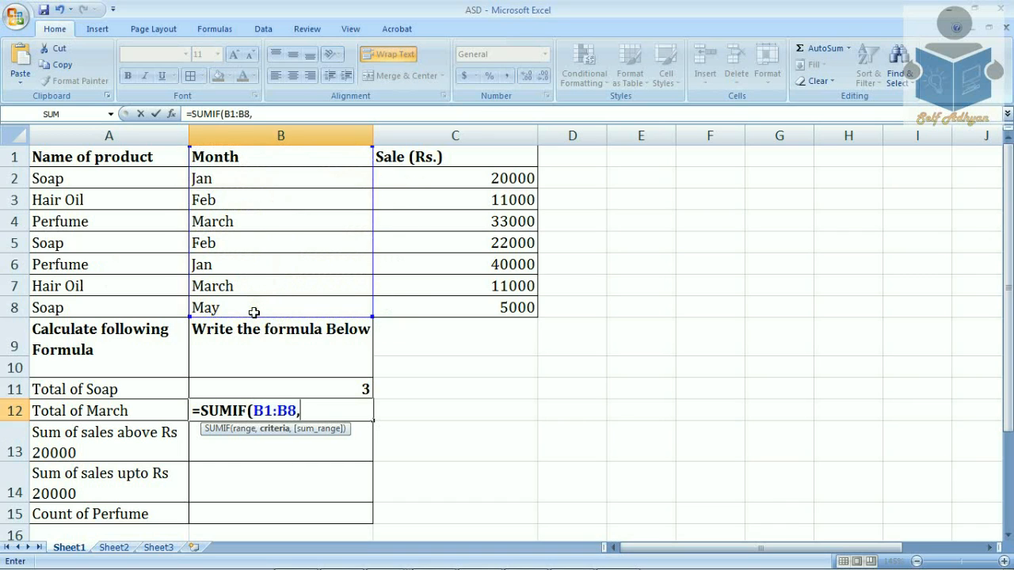
pyautogui.write('"march",')
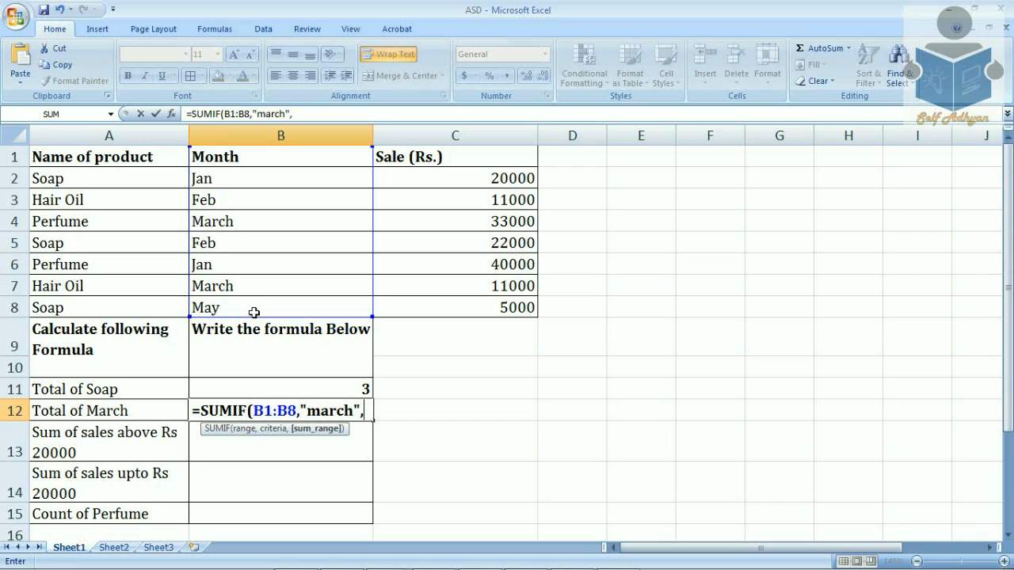
pyautogui.moveTo(441, 159); pyautogui.dragTo(416, 309)
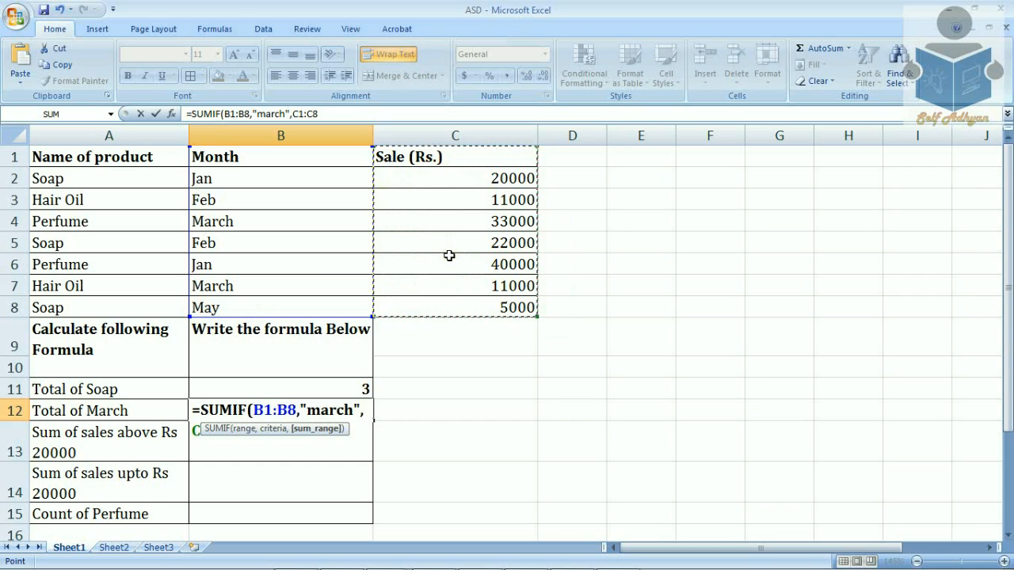
pyautogui.write(')')
pyautogui.press('Return')
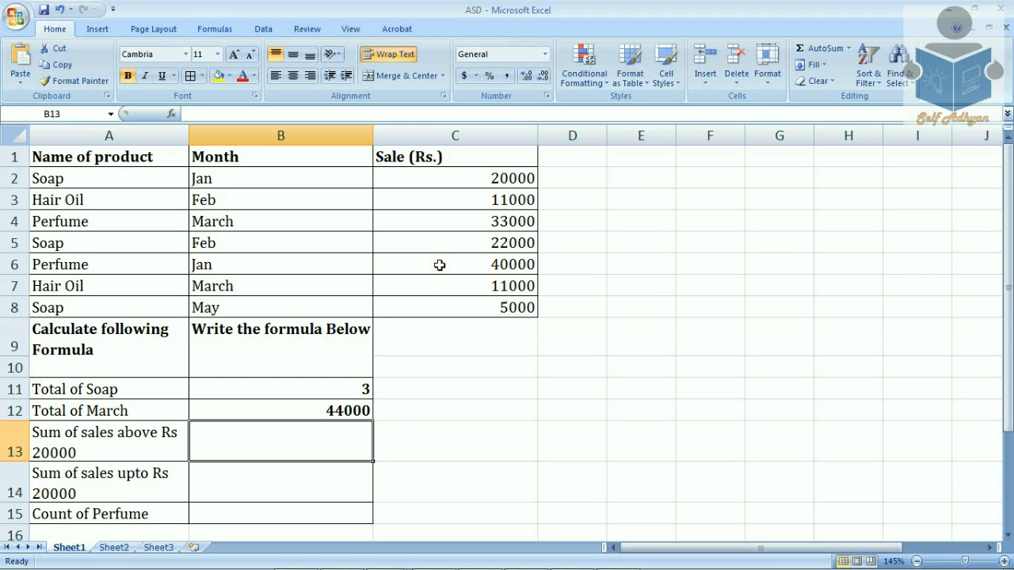
# Step: Enter a SUMIF formula in cell B13 over the Sale (Rs.) column with the criterion ">20000"
pyautogui.click(155, 435)
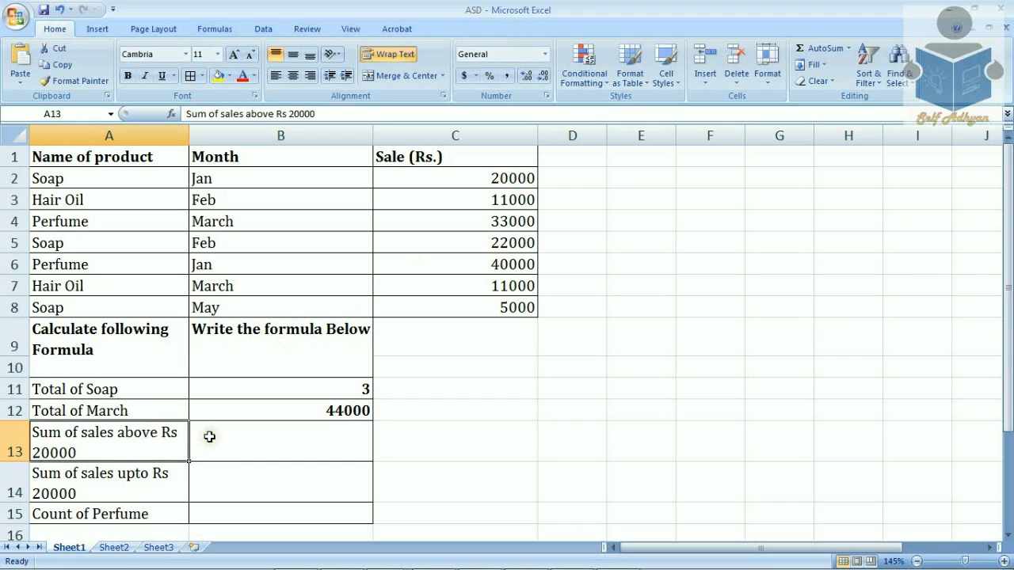
pyautogui.click(209, 436)
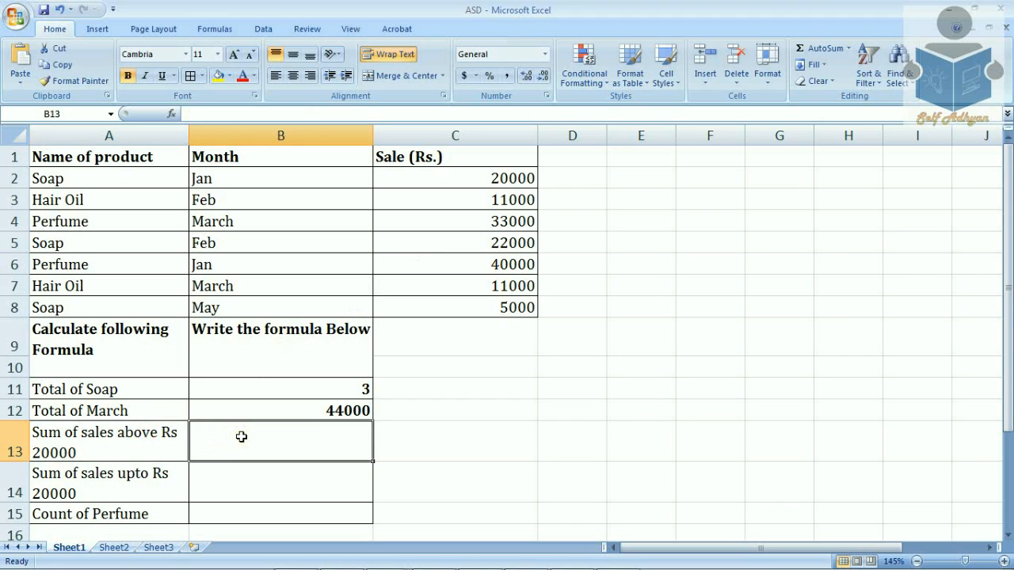
pyautogui.write('=sumif')
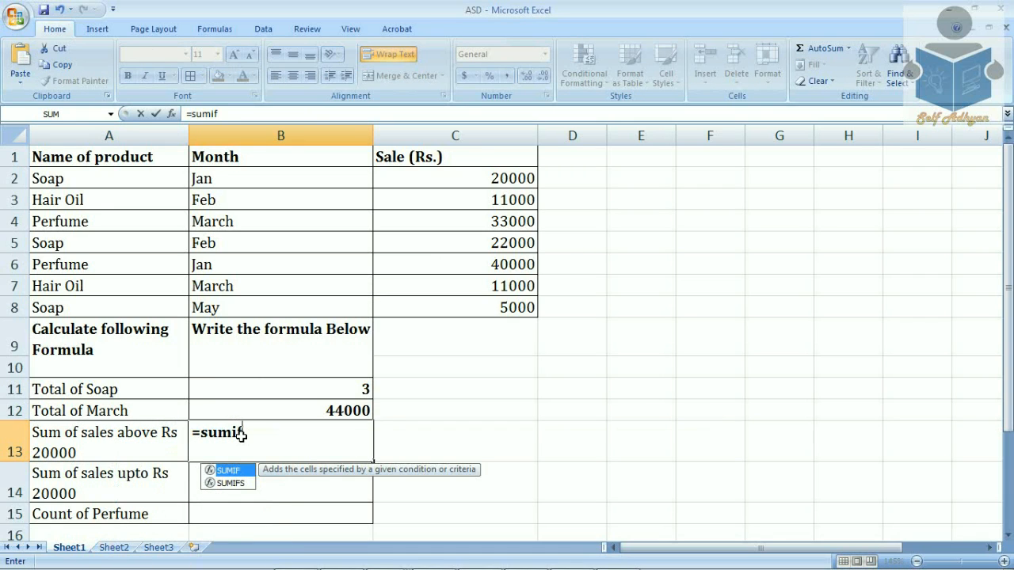
pyautogui.press('Tab')
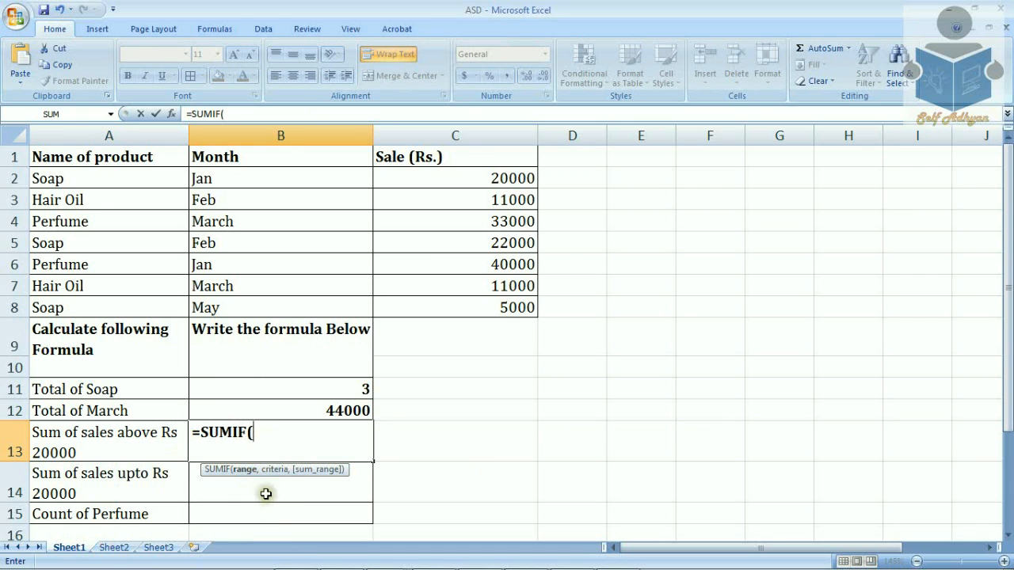
pyautogui.moveTo(443, 165); pyautogui.dragTo(436, 306)
pyautogui.write(',">20000")')
pyautogui.press('Return')
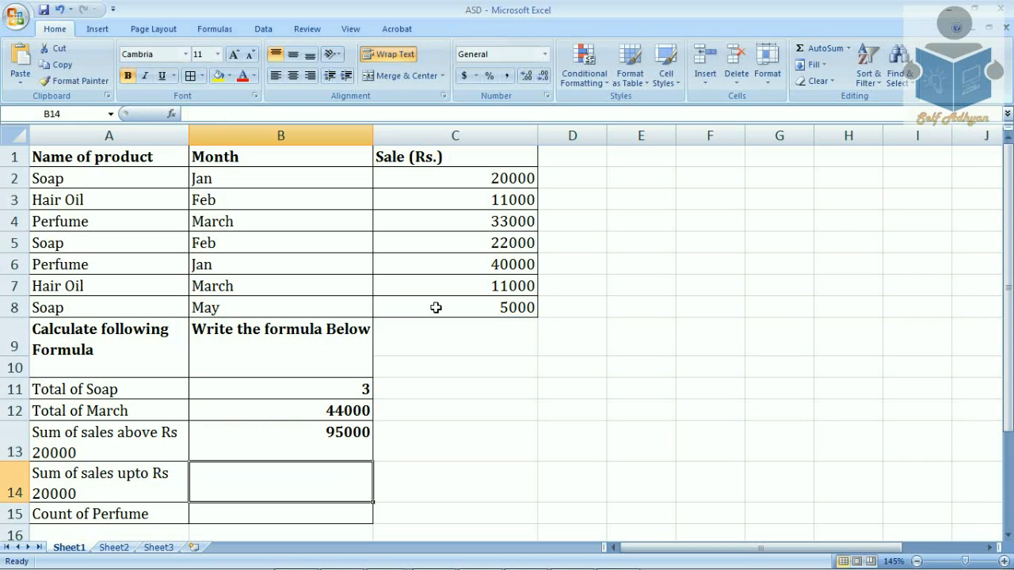
# Step: Enter =SUMIF(C1:C8,"<=20000") in cell B14 to sum sales up to Rs 20000, and check the formula
pyautogui.write('=sumif')
pyautogui.press('Tab')
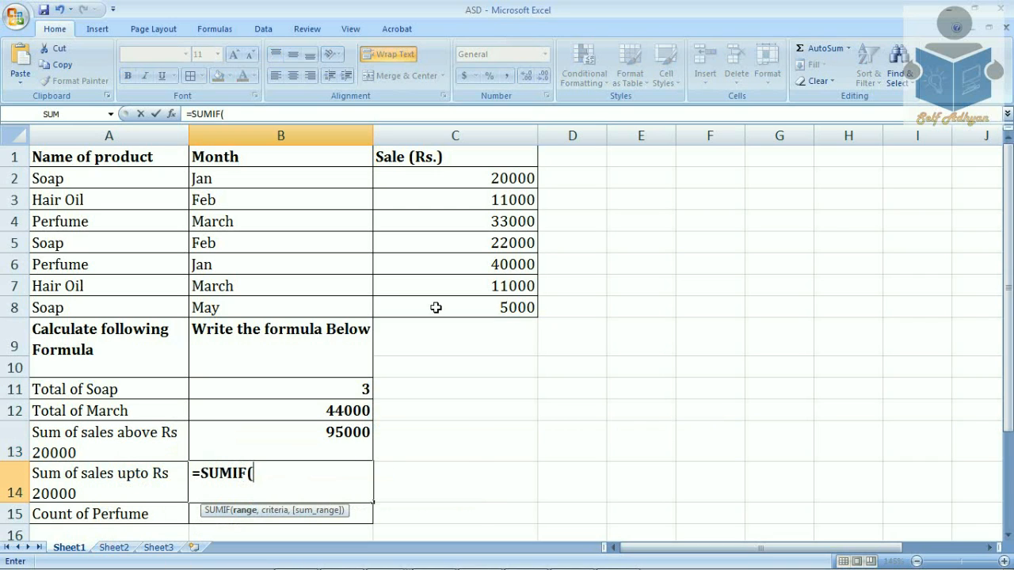
pyautogui.moveTo(475, 156); pyautogui.dragTo(468, 306)
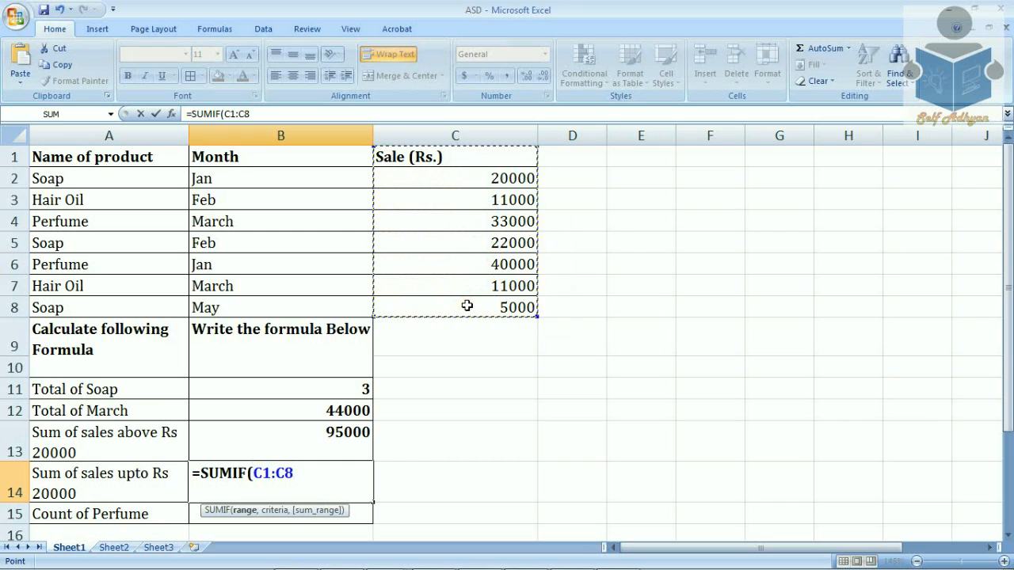
pyautogui.write(',')
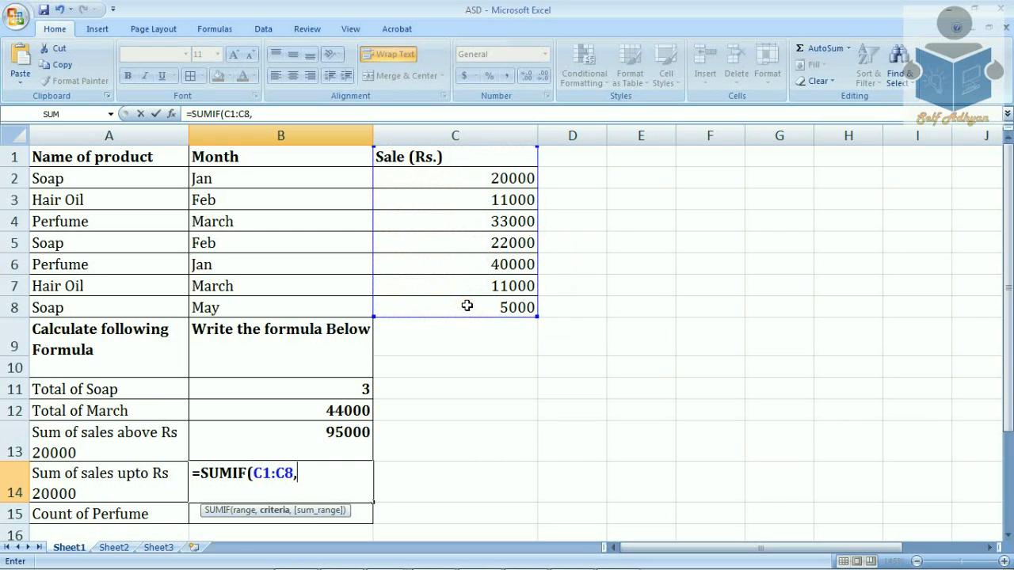
pyautogui.write('"<=20000')
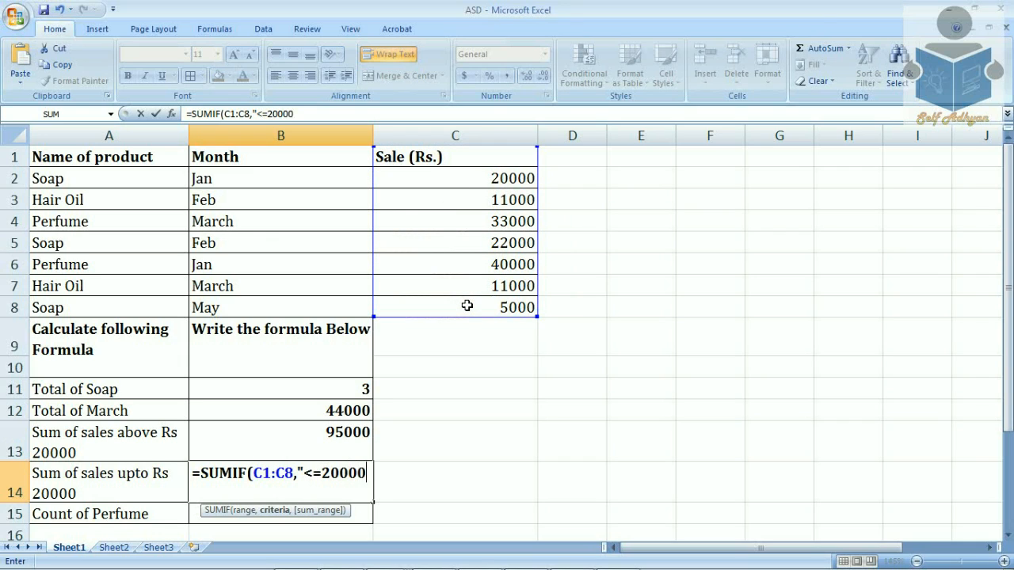
pyautogui.press('BackSpace')
pyautogui.write('")')
pyautogui.press('Return')
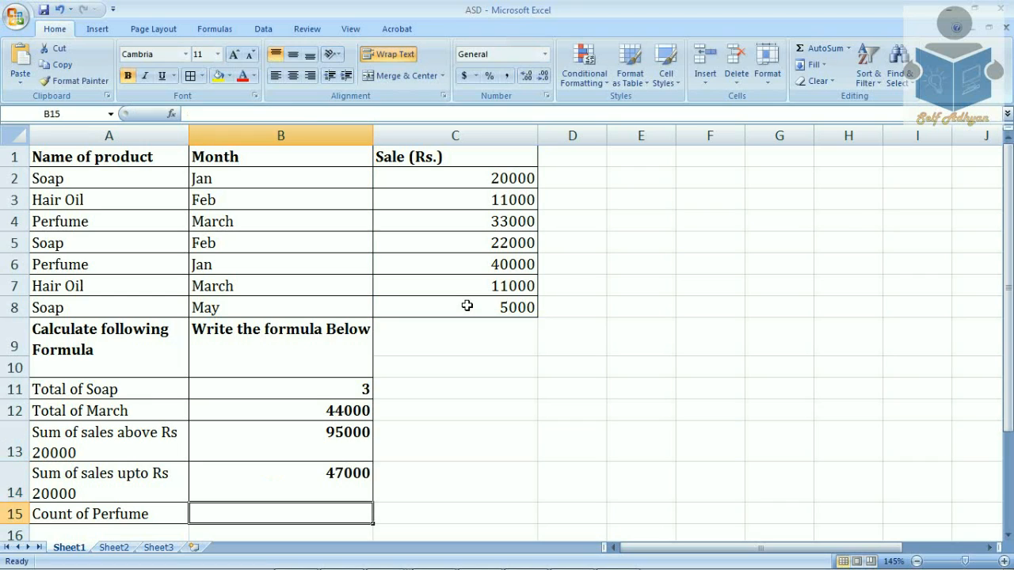
pyautogui.click(304, 479)
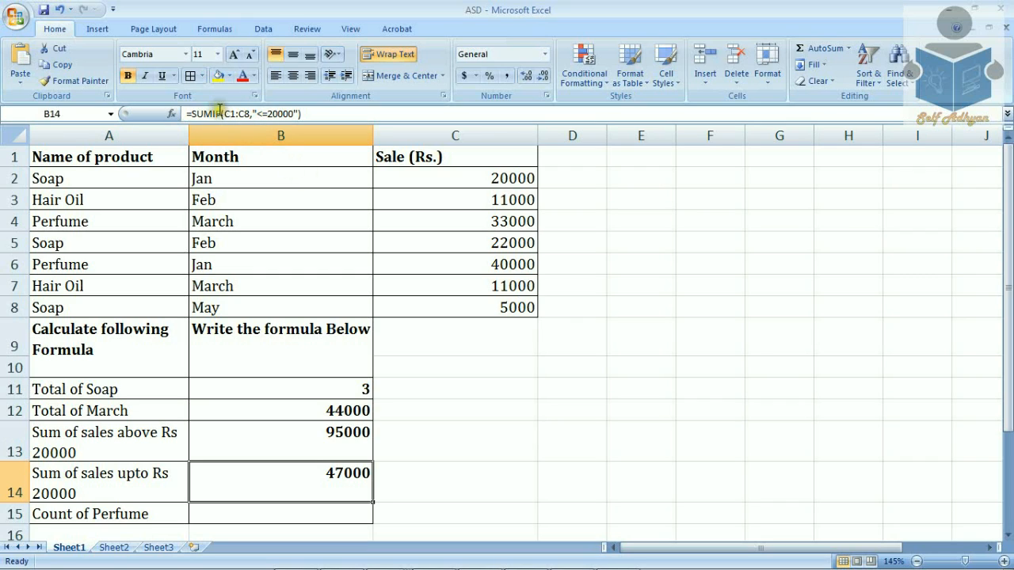
# Step: Enter =COUNTIF(A1:A8,"perfume") in cell B15 beside Count of Perfume, and check the formula
pyautogui.click(249, 518)
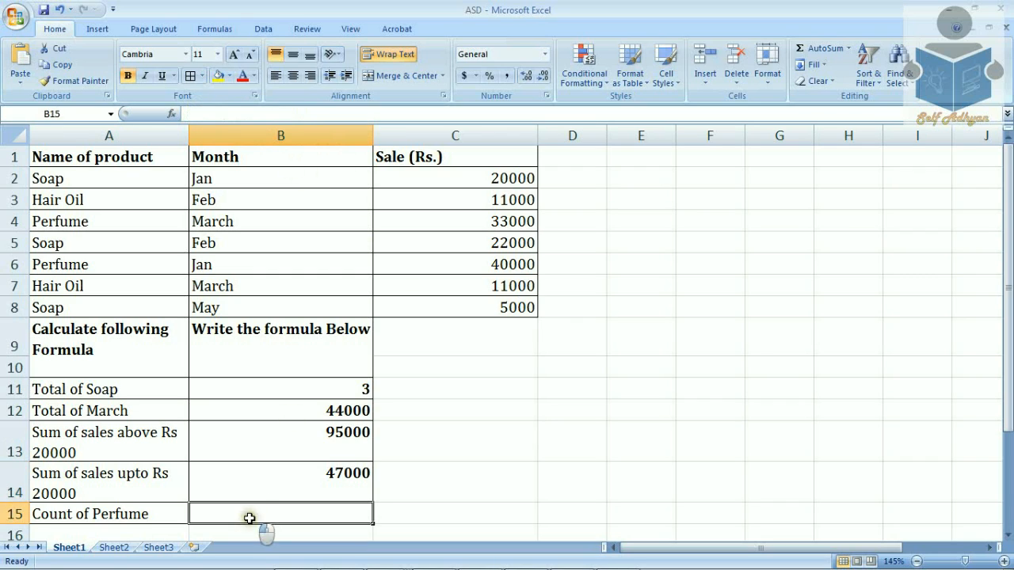
pyautogui.write('=cou')
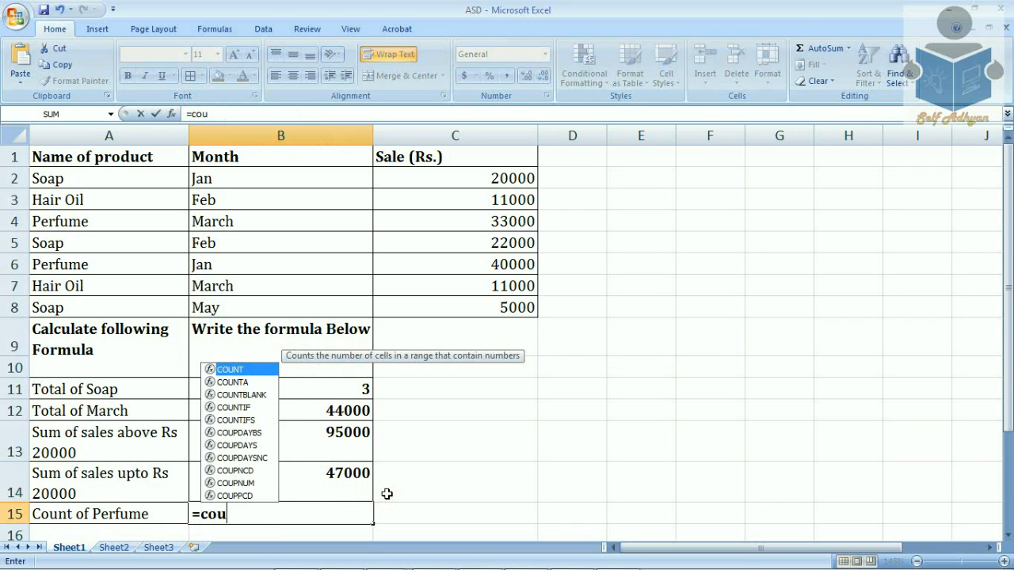
pyautogui.write('ntif')
pyautogui.press('Tab')
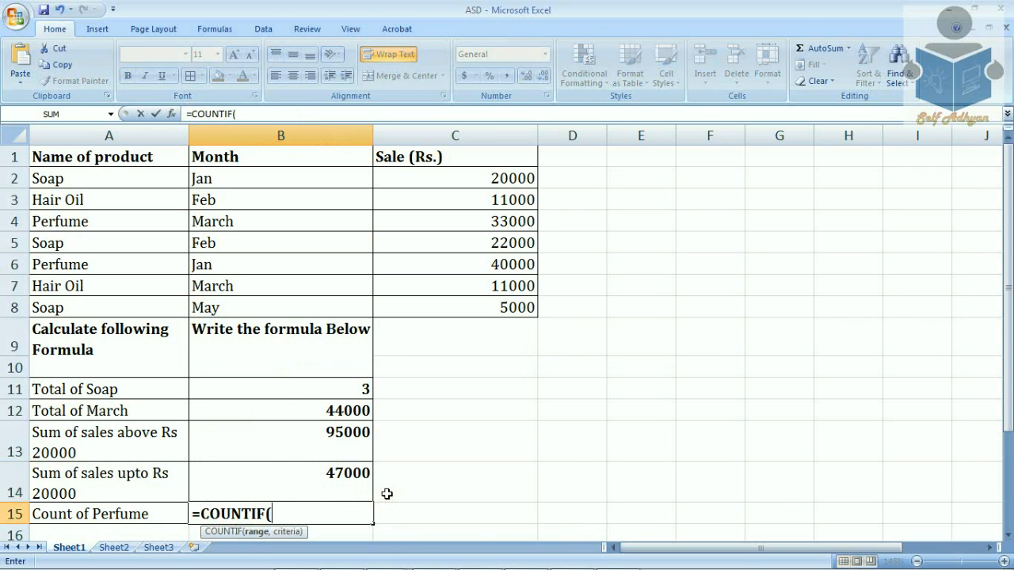
pyautogui.click(124, 159)
pyautogui.moveTo(124, 159); pyautogui.dragTo(110, 307)
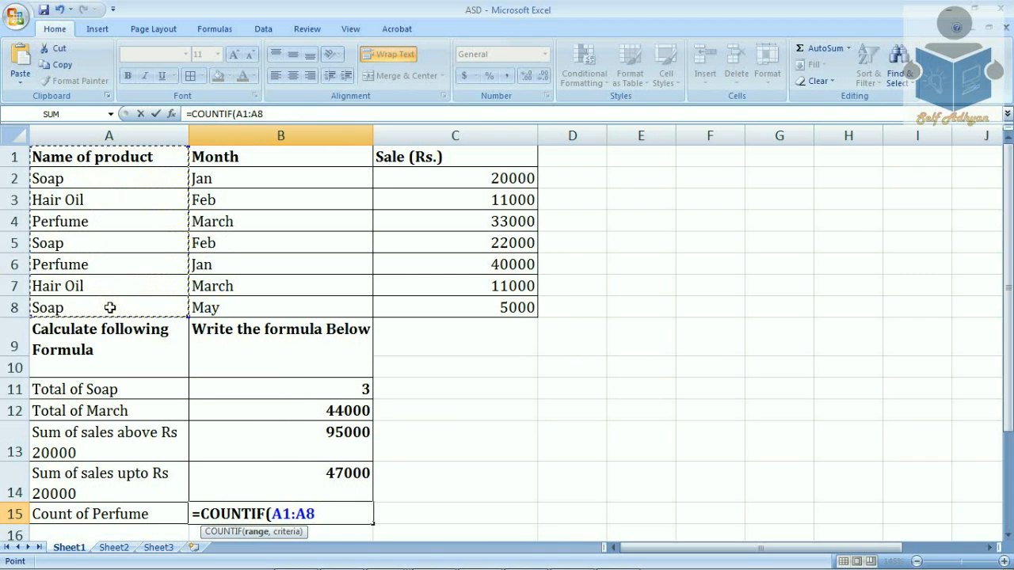
pyautogui.write(',"perfum')
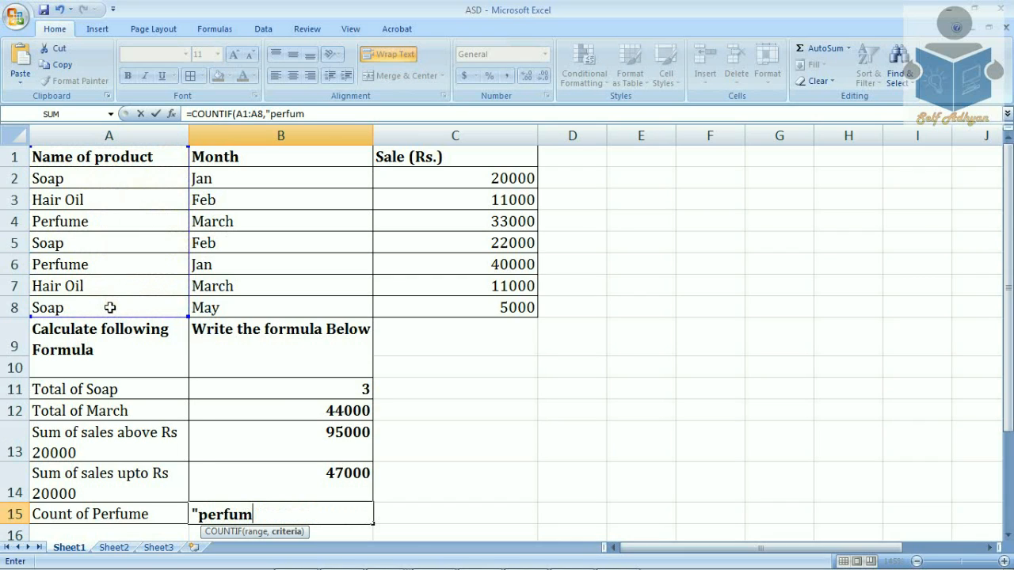
pyautogui.write('e")')
pyautogui.press('Return')
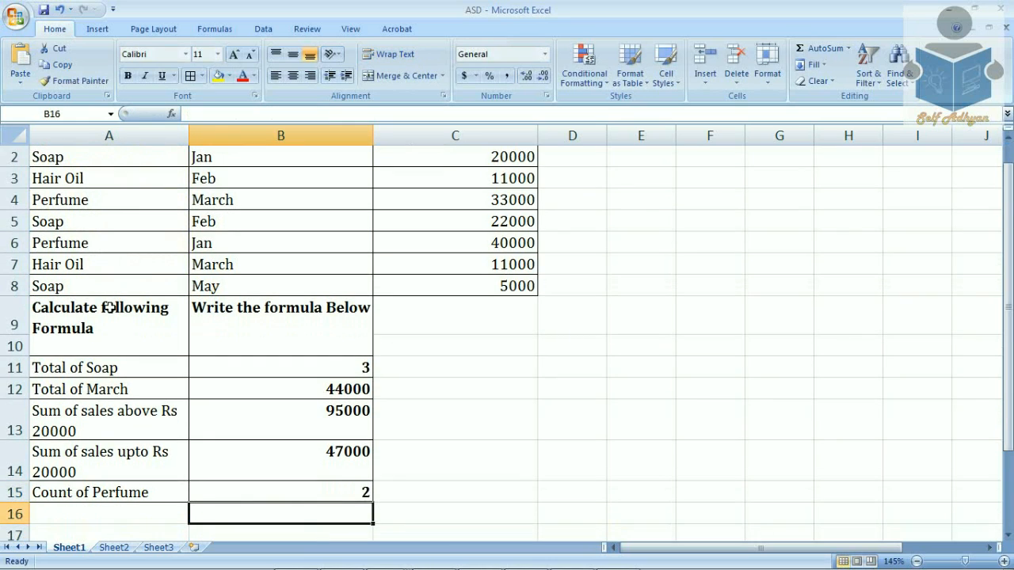
pyautogui.click(247, 491)
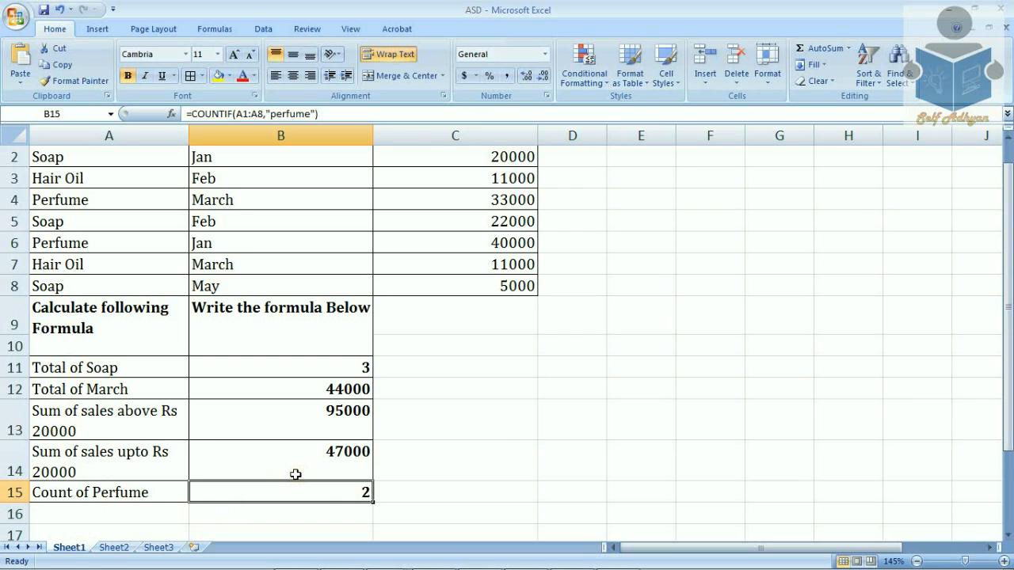
pyautogui.scroll(1, 295, 475)
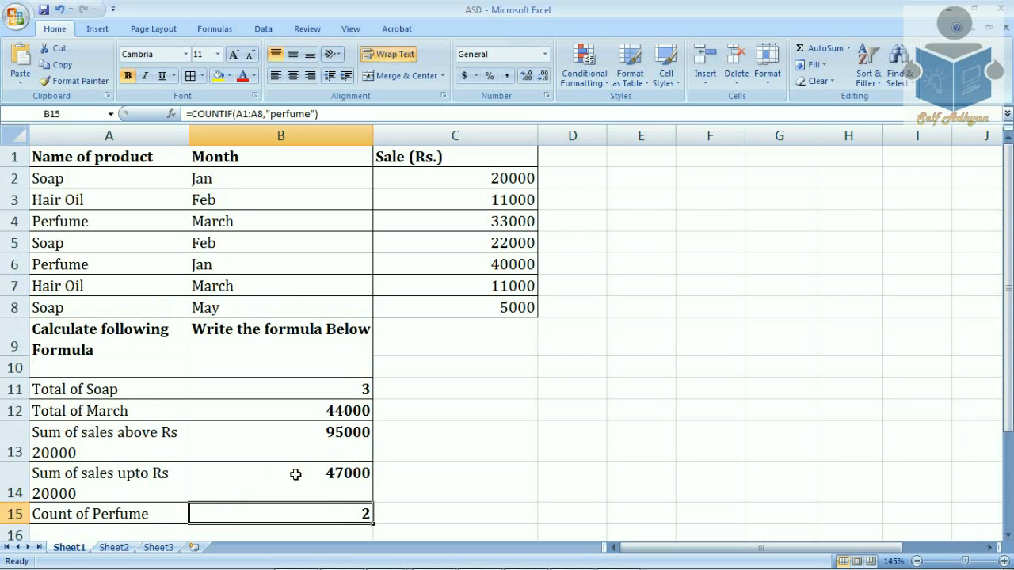
# Step: Review the COUNTIF and SUMIF formulas in cells B11 to B14 one by one, leaving them as they are
pyautogui.click(354, 391)
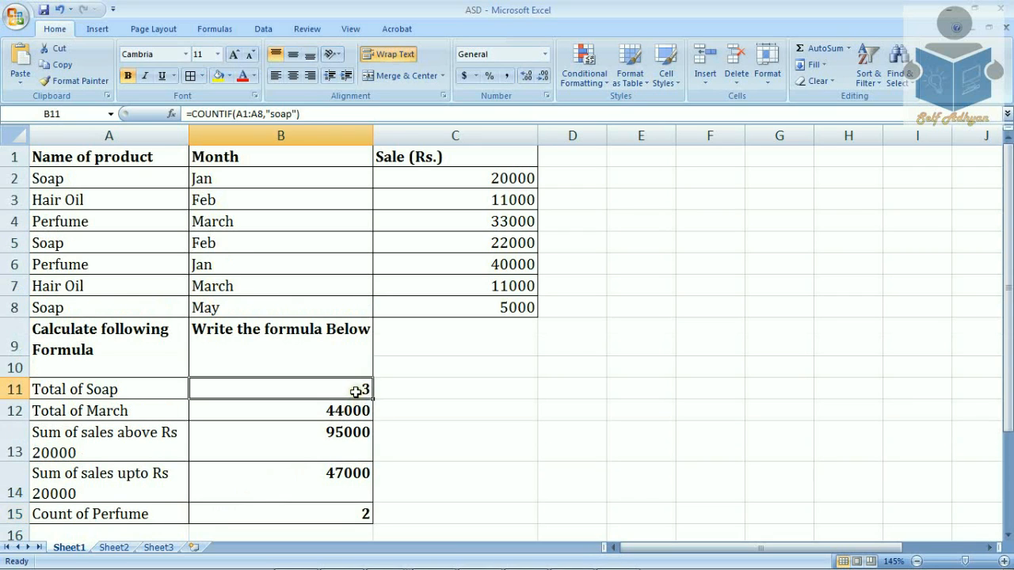
pyautogui.doubleClick(355, 390)
pyautogui.click(309, 407)
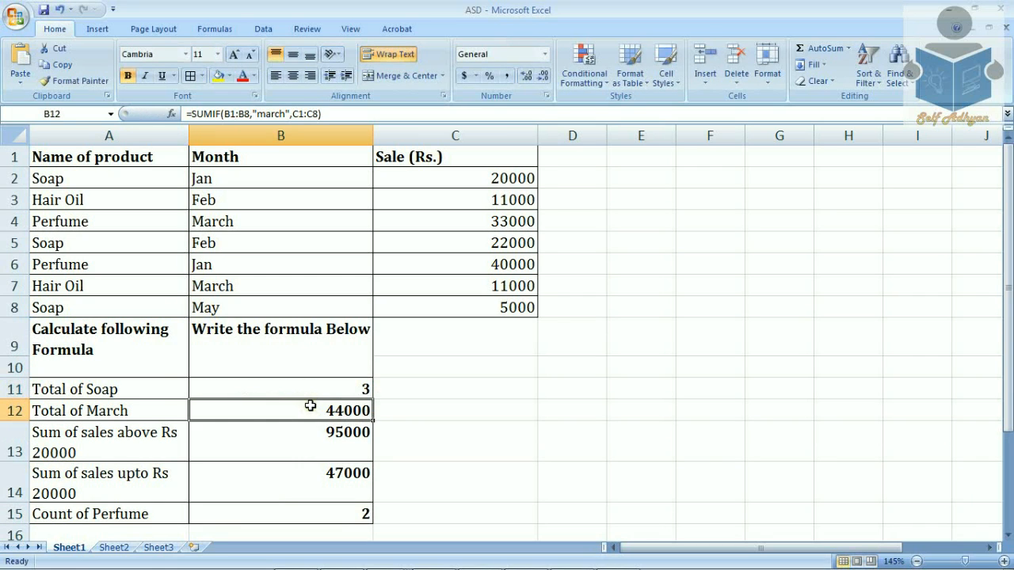
pyautogui.doubleClick(311, 407)
pyautogui.click(308, 432)
pyautogui.doubleClick(307, 431)
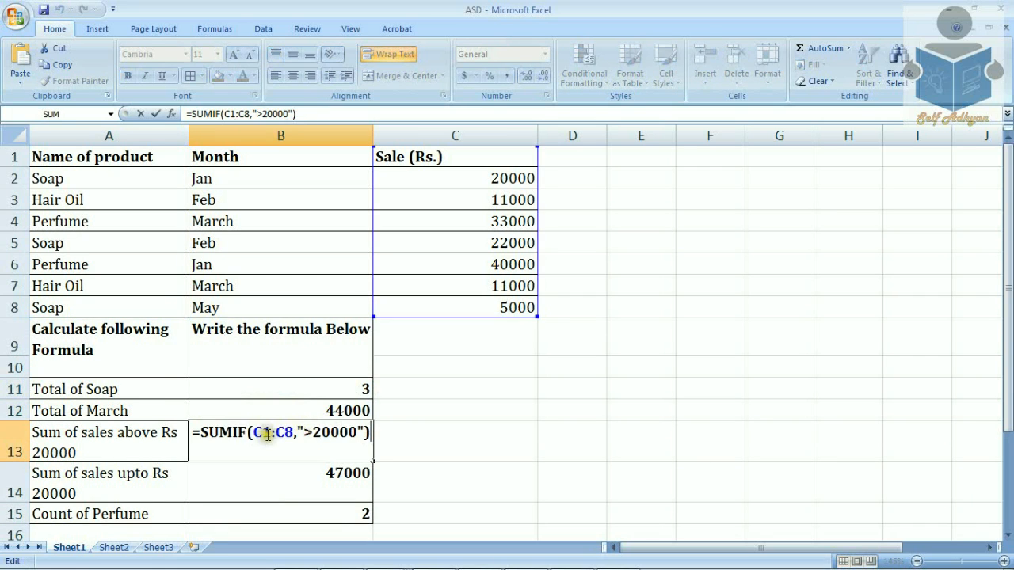
pyautogui.click(305, 475)
pyautogui.doubleClick(301, 476)
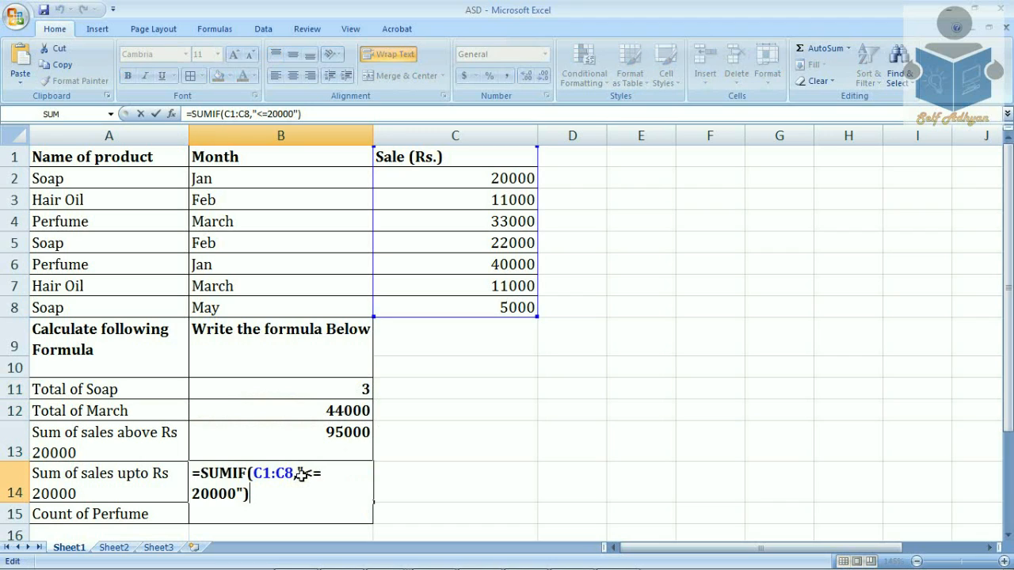
pyautogui.hotkey('ctrl', 'Return')
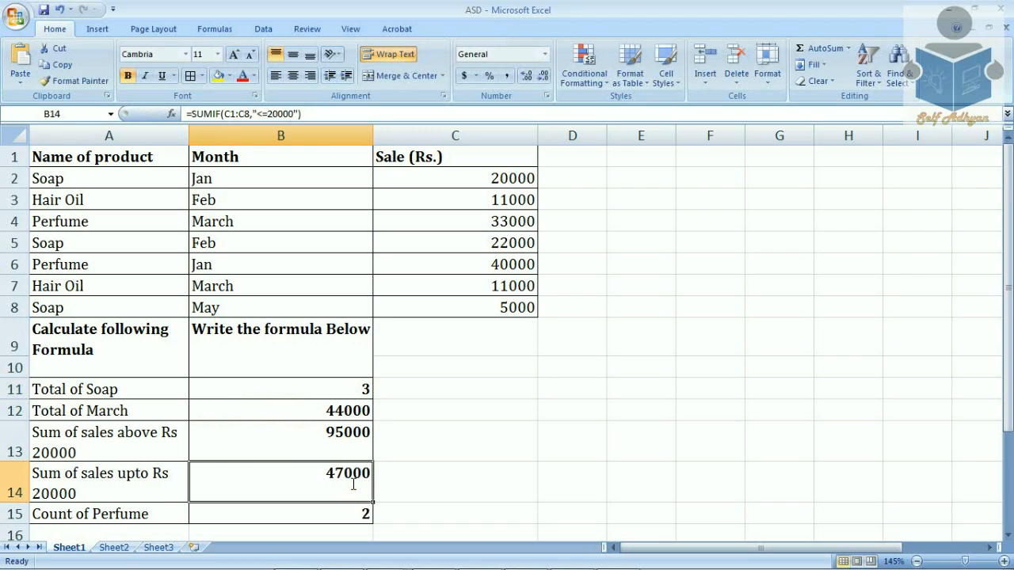
# Step: Switch to the NUMERICAL PART-5 PDF in Adobe Acrobat and read the Q-1 solution formulas and the Q-2 question table
pyautogui.hotkey('alt', 'Tab')
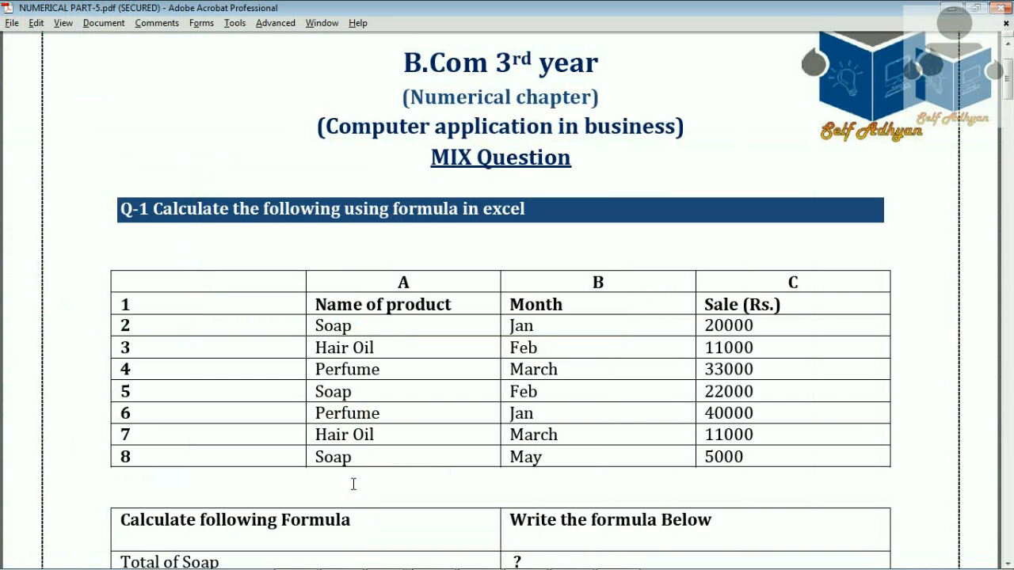
pyautogui.scroll(-10, 402, 415)
pyautogui.scroll(-15, 402, 418)
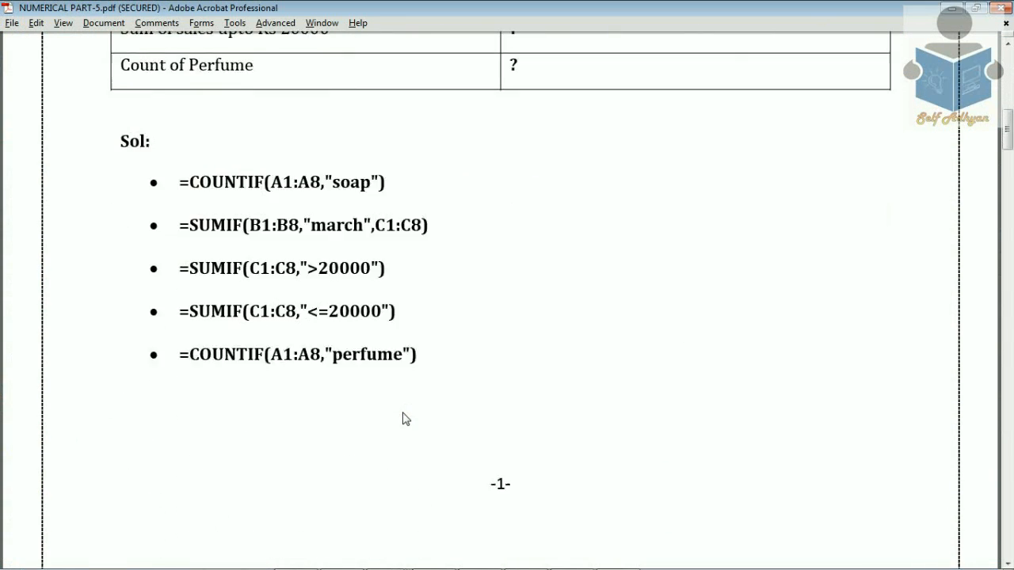
pyautogui.scroll(-5, 402, 418)
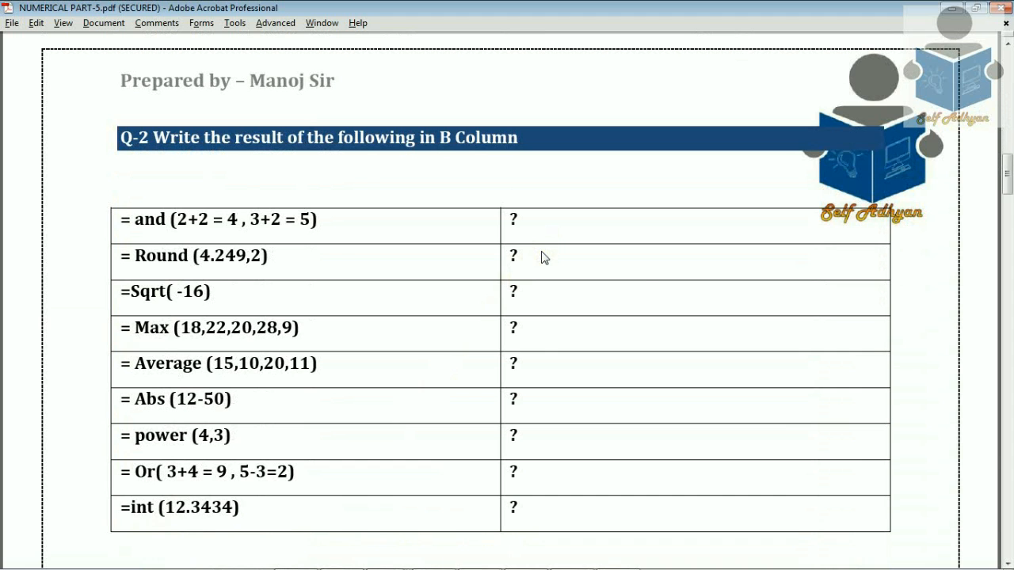
# Step: Switch back to Excel's Sheet2, copy the AND expression from A1 into B1, and re-enter it as a live formula
pyautogui.hotkey('alt', 'Tab')
pyautogui.click(111, 548)
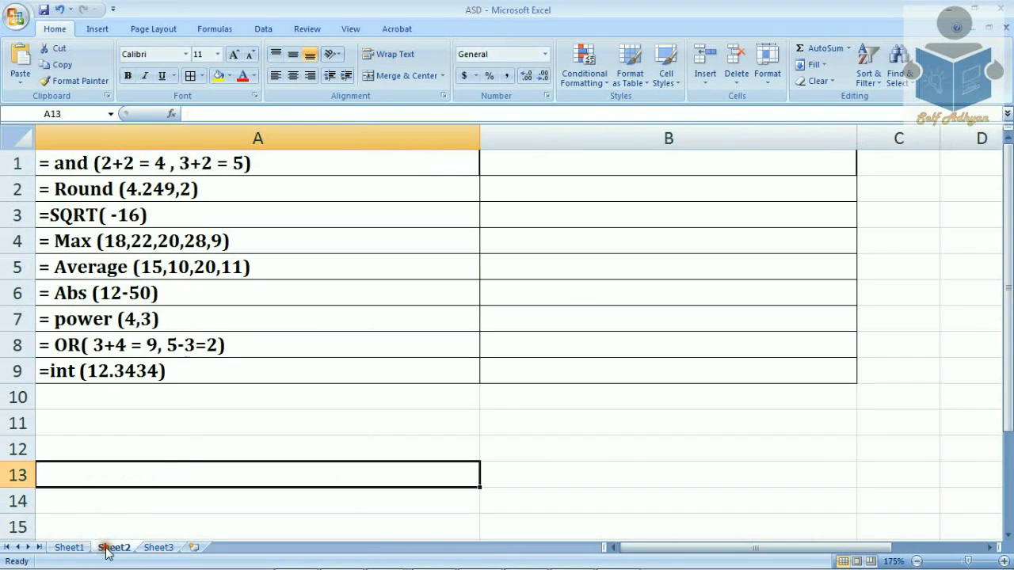
pyautogui.click(123, 164)
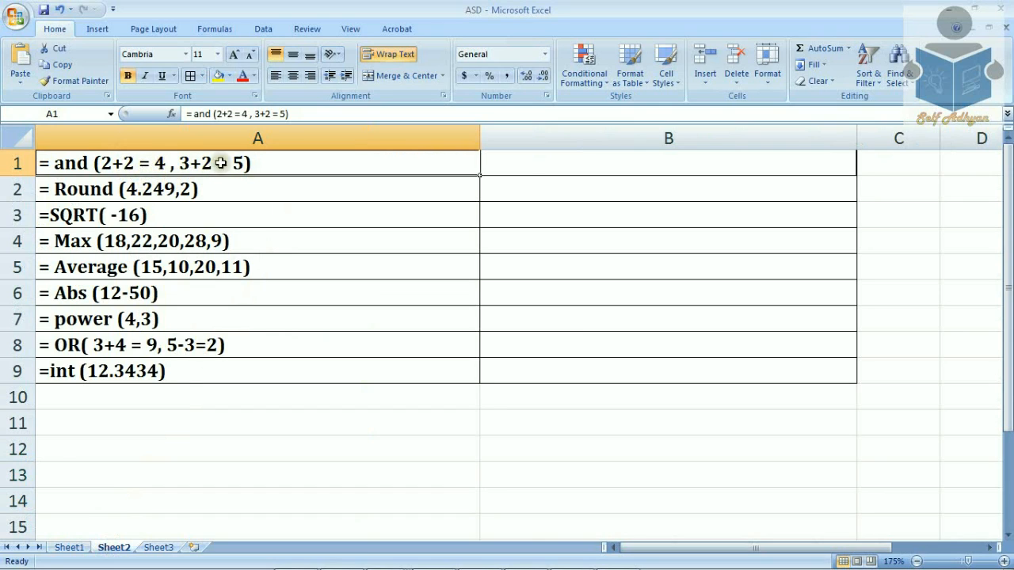
pyautogui.click(526, 161)
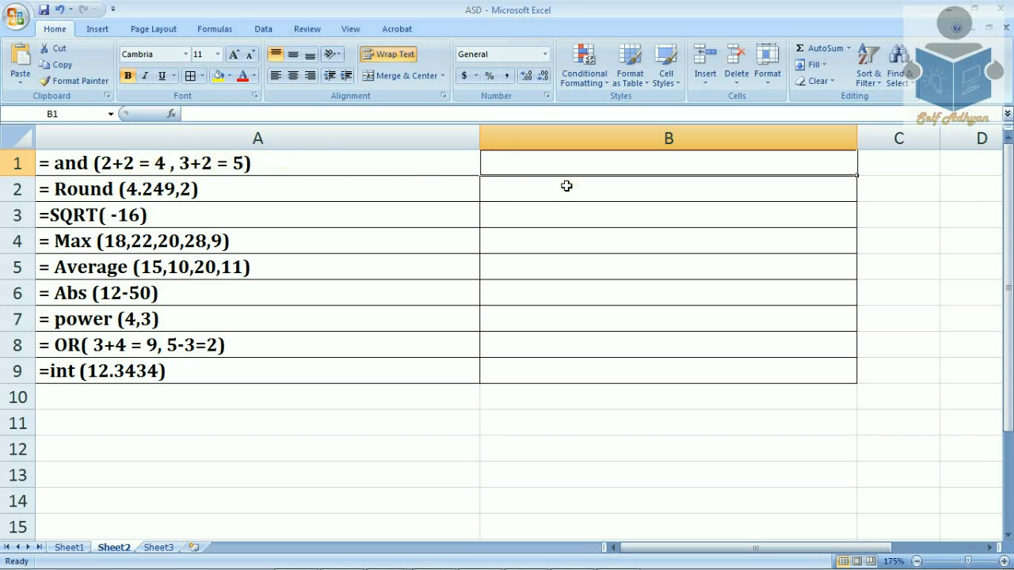
pyautogui.press('Left')
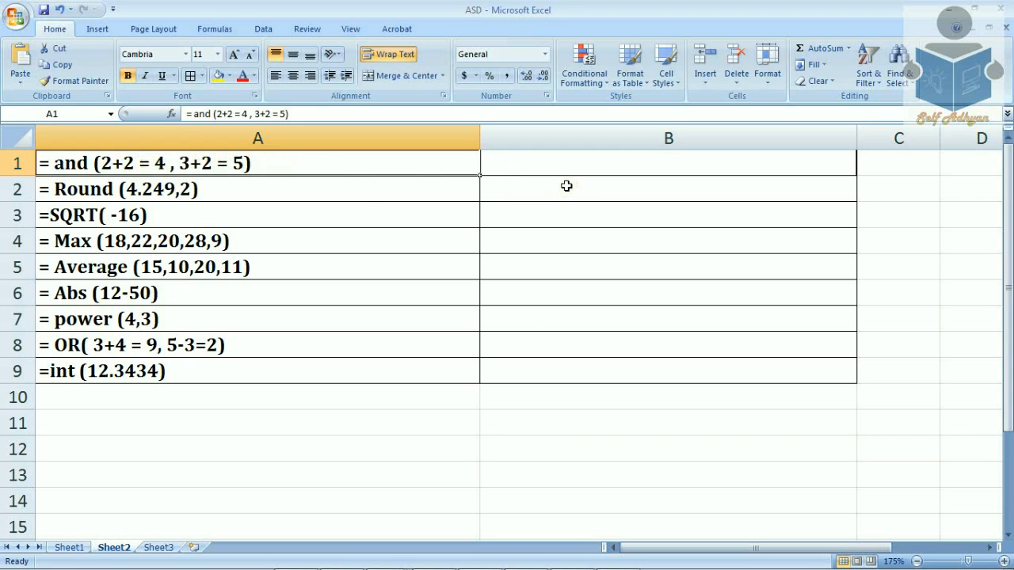
pyautogui.hotkey('ctrl', 'c')
pyautogui.press('Right')
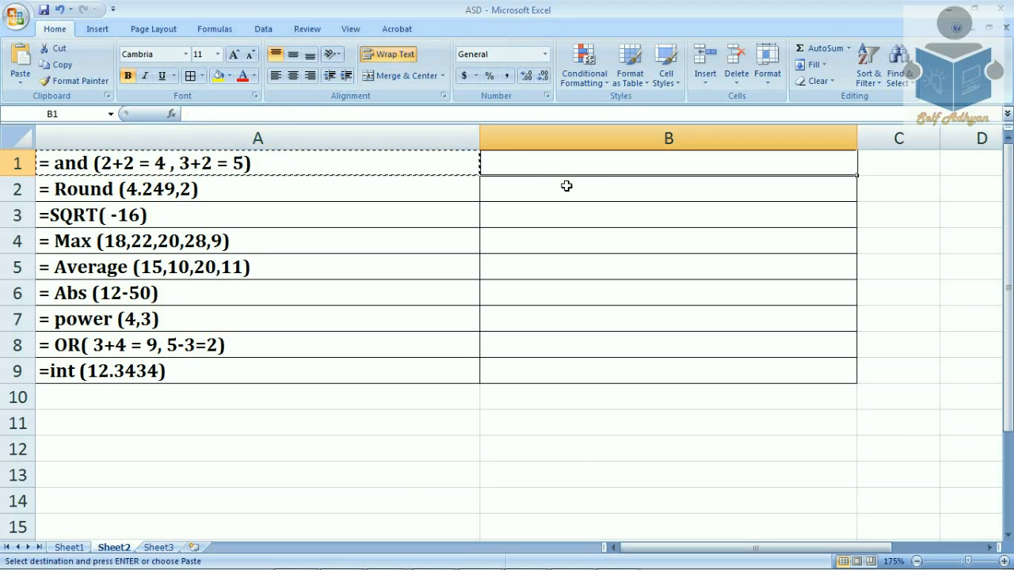
pyautogui.press('Return')
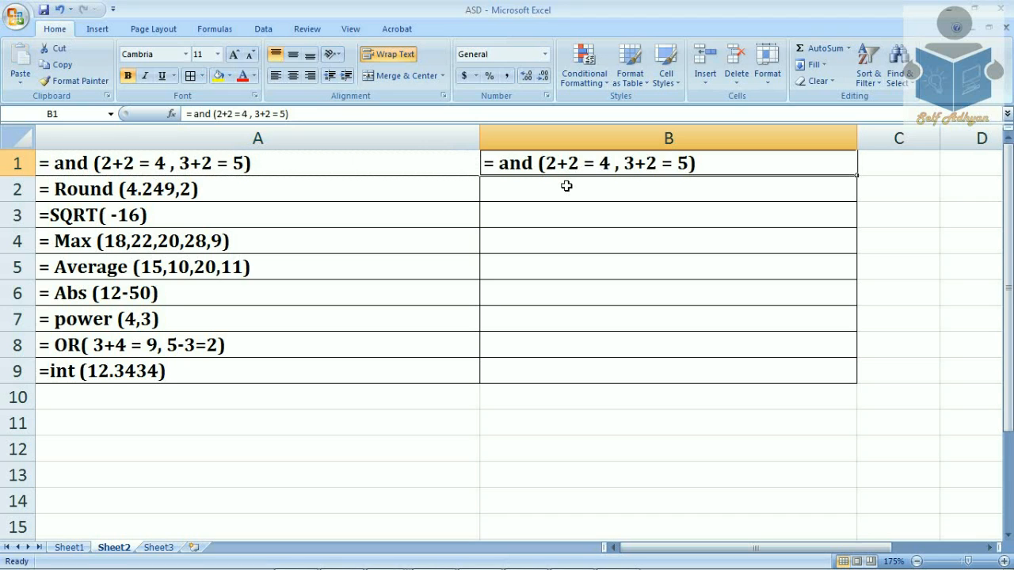
pyautogui.press('F2')
pyautogui.press('Return')
pyautogui.press('Return')
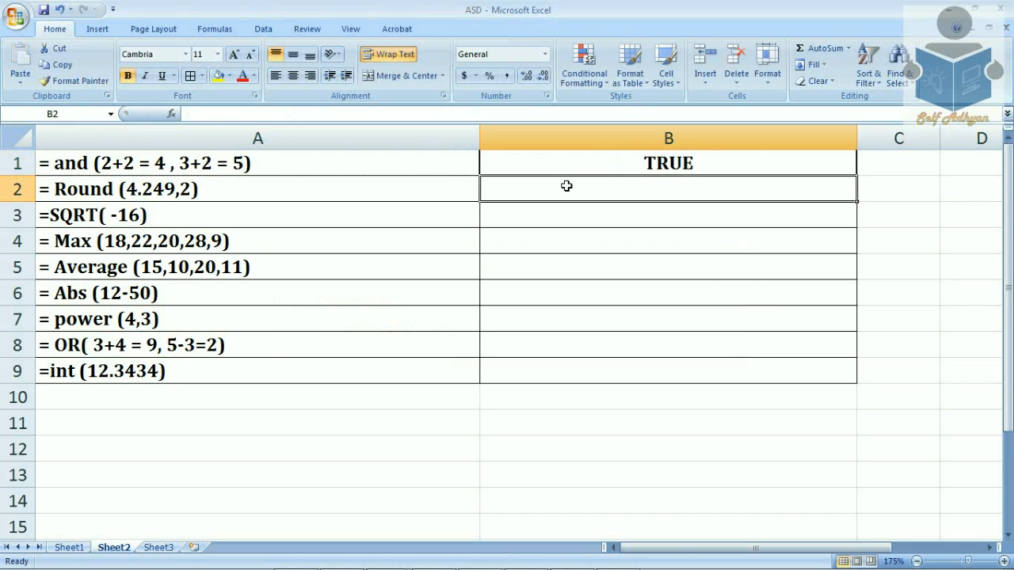
pyautogui.click(604, 163)
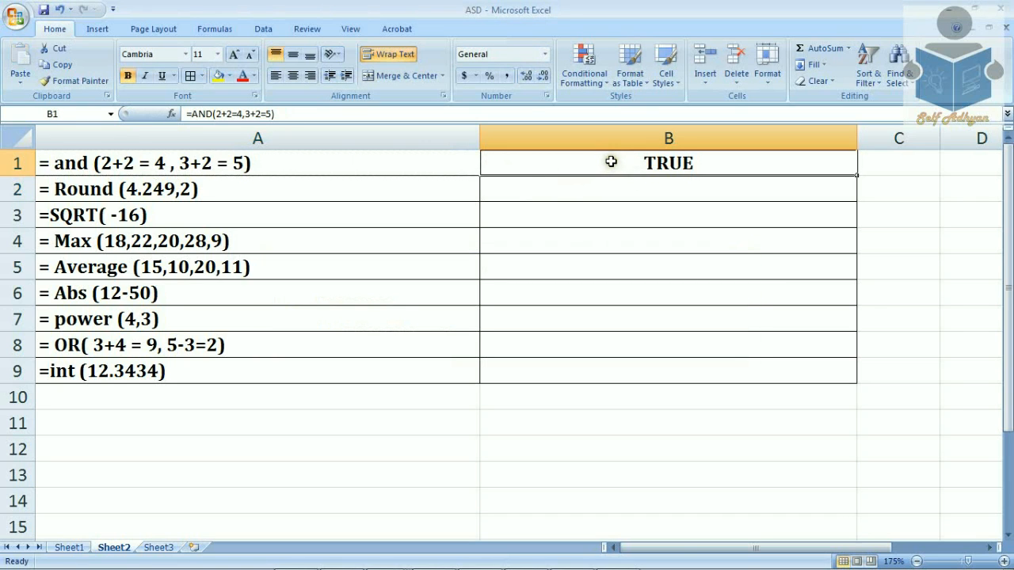
# Step: Enter 4.25 in cell B2 as the result of the Round (4.249,2) expression
pyautogui.click(384, 188)
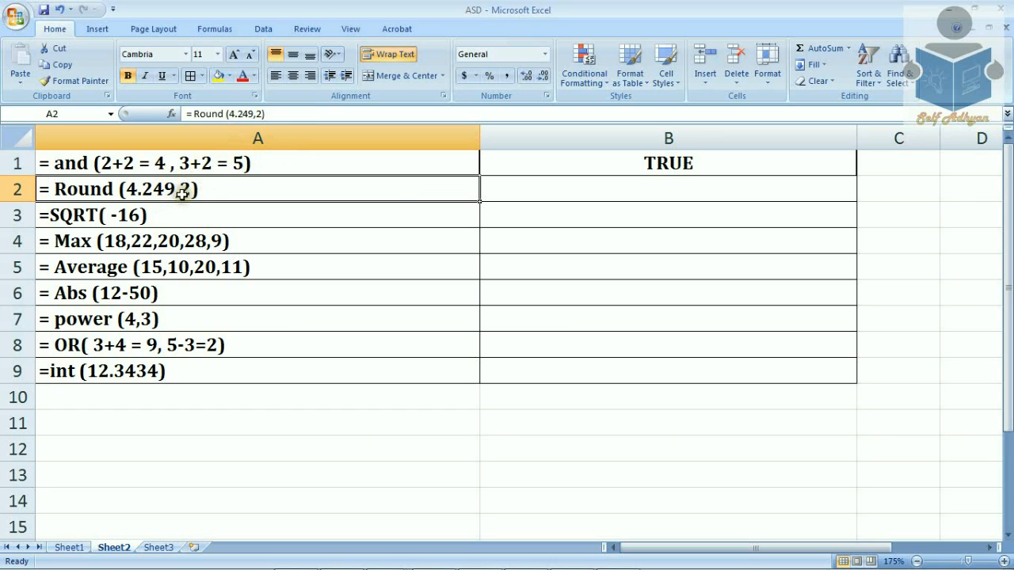
pyautogui.click(560, 193)
pyautogui.write('4.25')
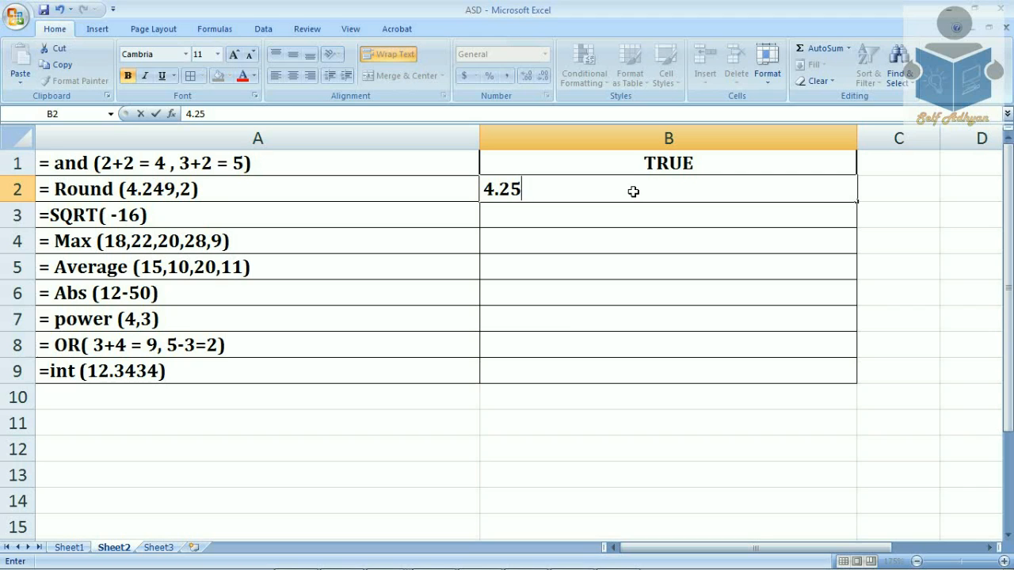
pyautogui.press('Return')
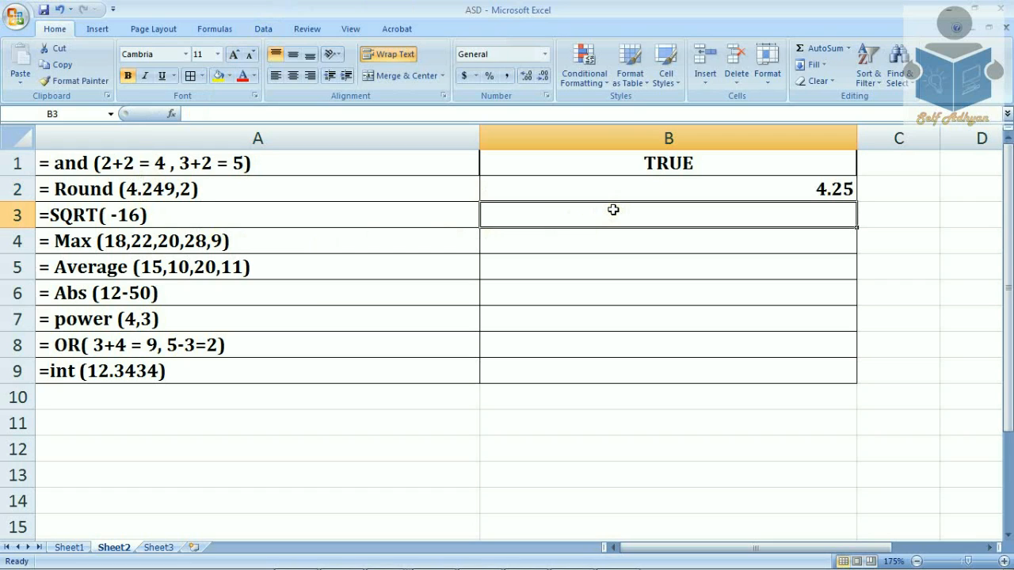
# Step: Copy the SQRT( -16) expression from A3 into B3, remove its leading apostrophe so it calculates, and check the cell
pyautogui.press('Left')
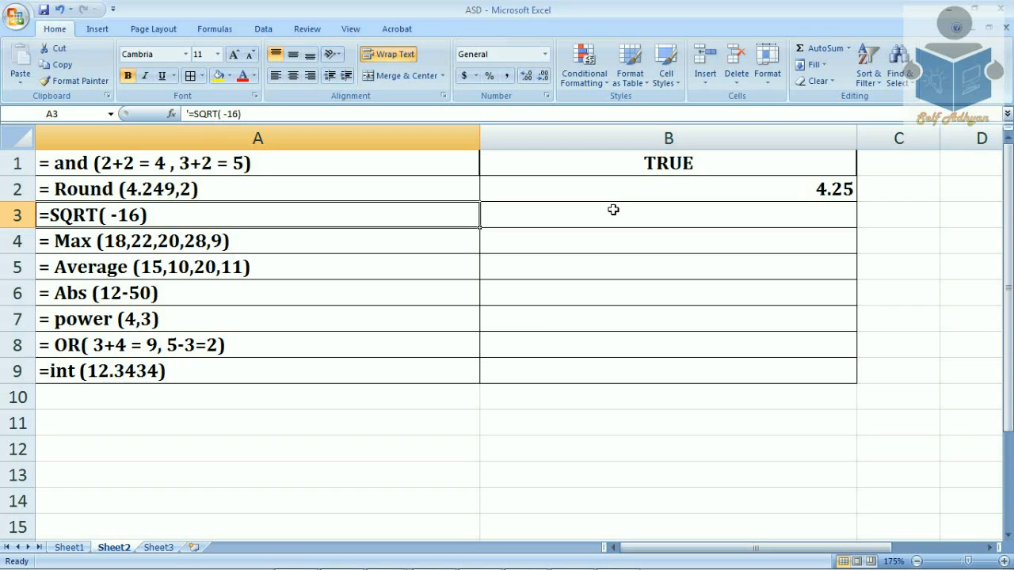
pyautogui.hotkey('ctrl', 'c')
pyautogui.press('Right')
pyautogui.press('Return')
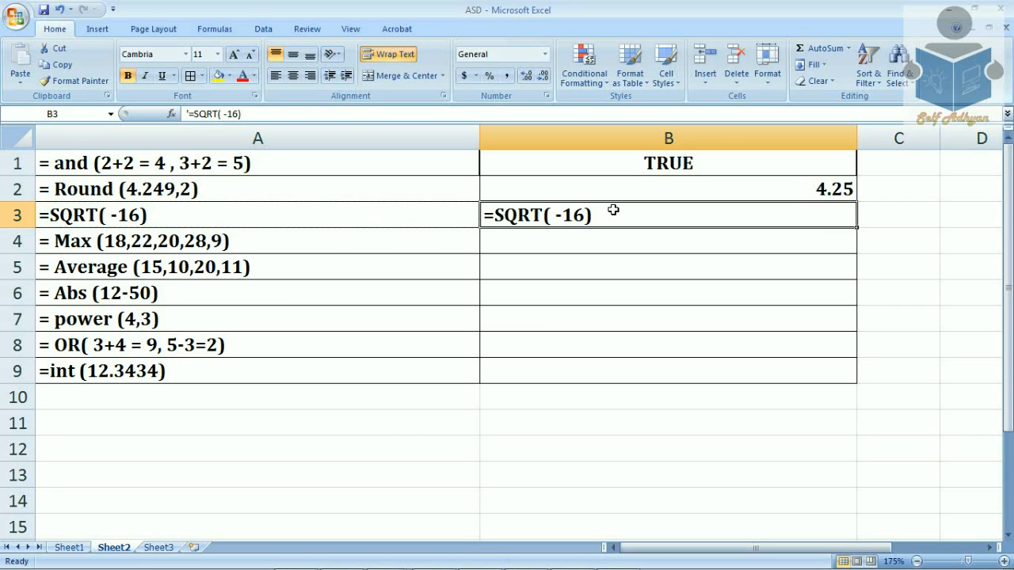
pyautogui.press('F2')
pyautogui.press('Home')
pyautogui.press('Delete')
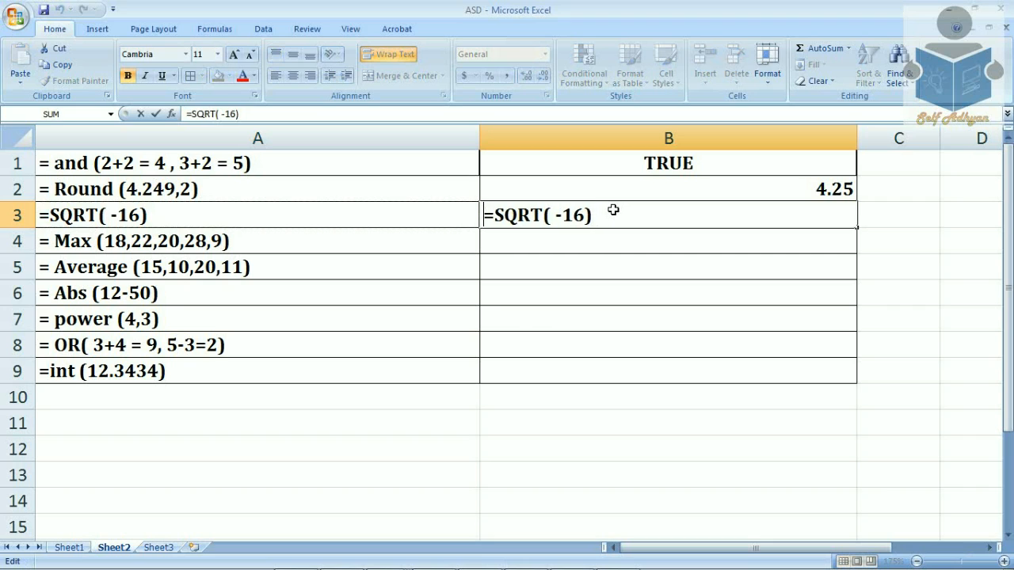
pyautogui.press('Return')
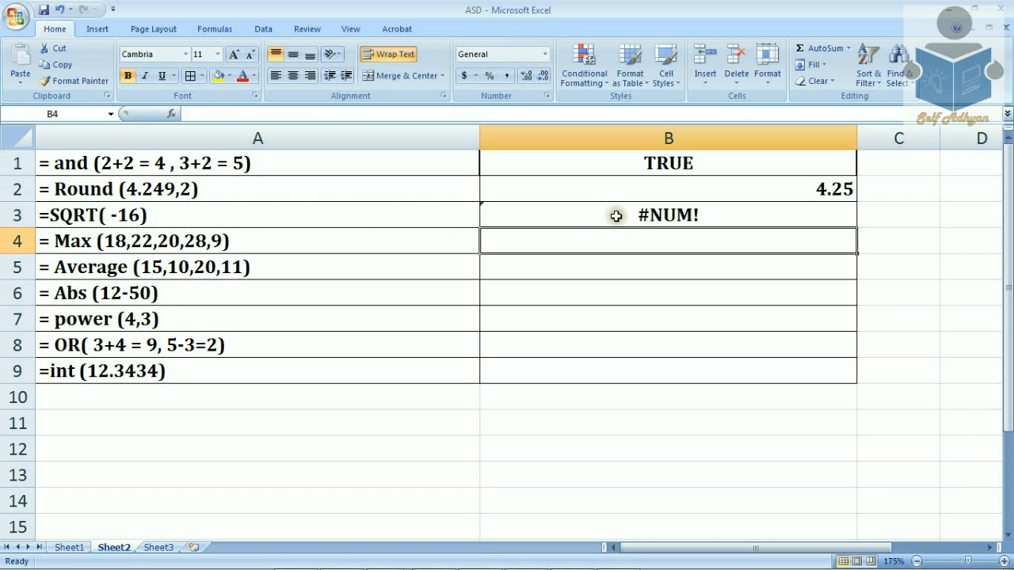
pyautogui.click(612, 213)
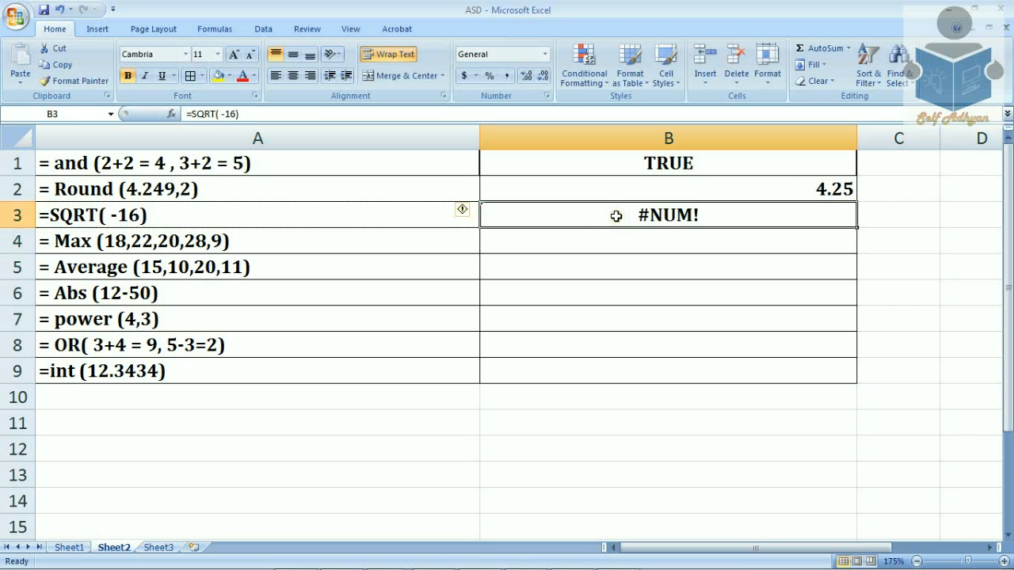
# Step: Enter 28 in cell B4 as the result of the Max (18,22,20,28,9) expression
pyautogui.click(505, 247)
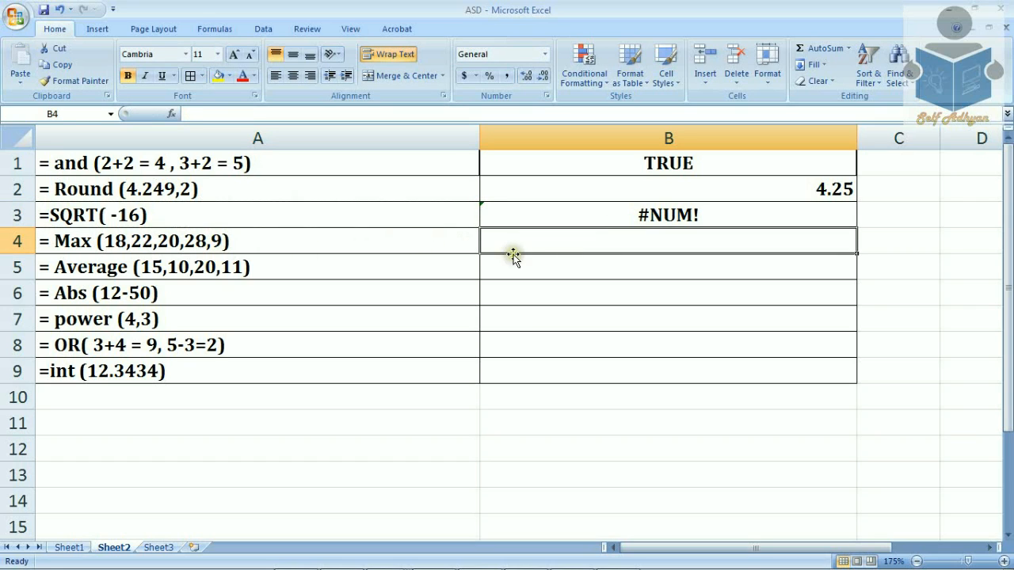
pyautogui.write('28')
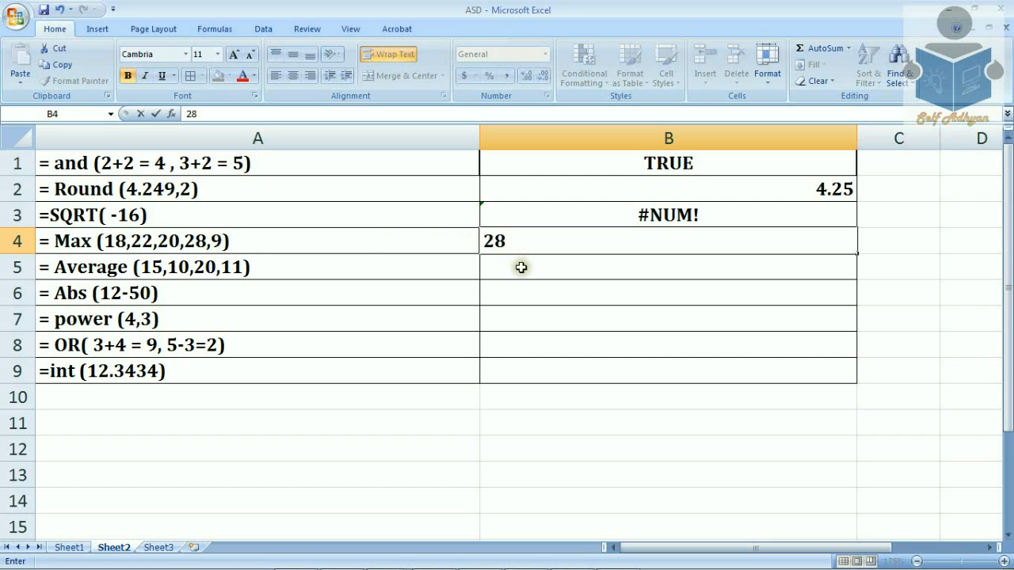
pyautogui.click(520, 266)
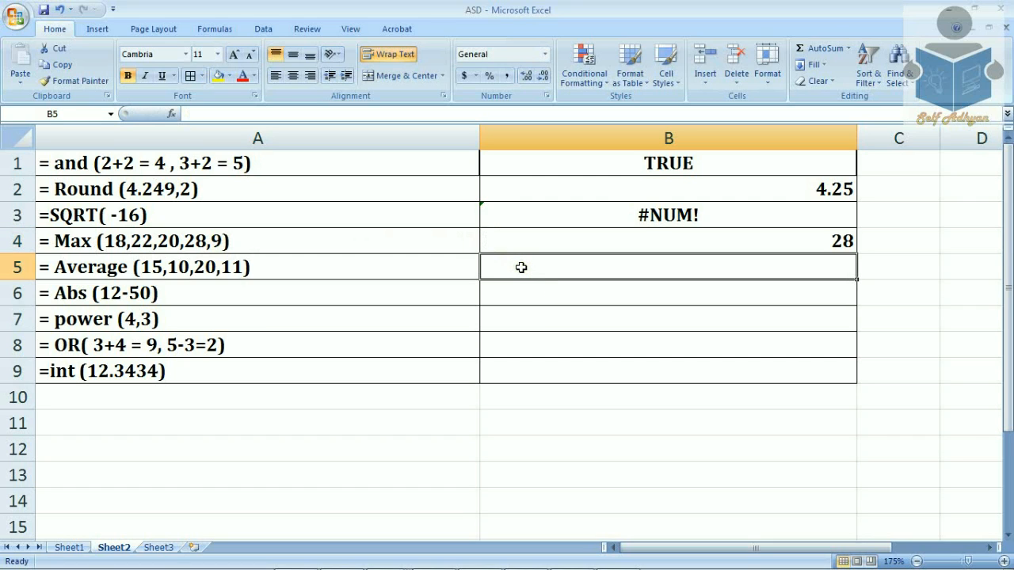
# Step: Copy the Average (15,10,20,11) expression from A5 into B5, re-enter it as a live formula, and check the cell
pyautogui.click(387, 270)
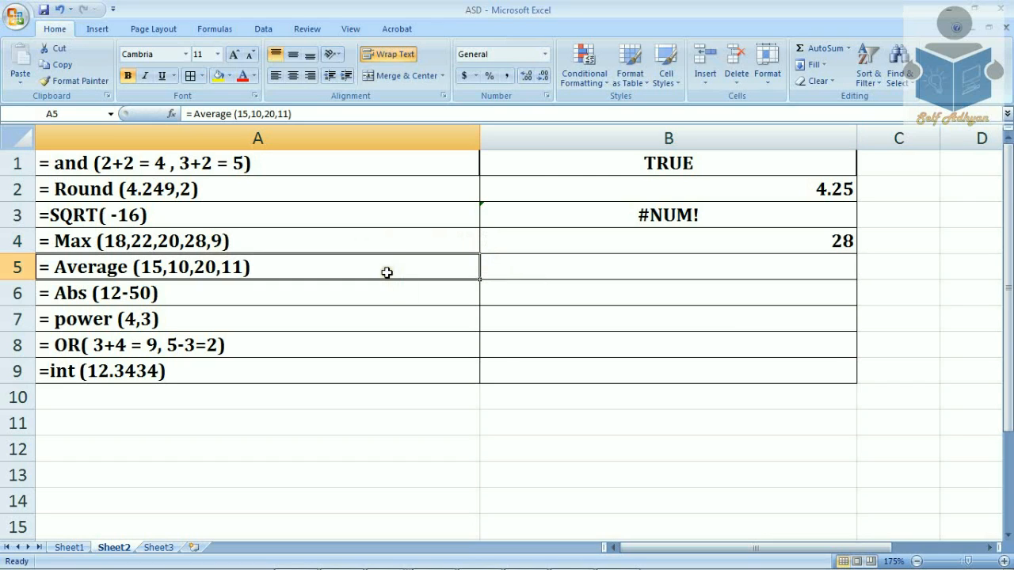
pyautogui.hotkey('ctrl', 'c')
pyautogui.click(527, 265)
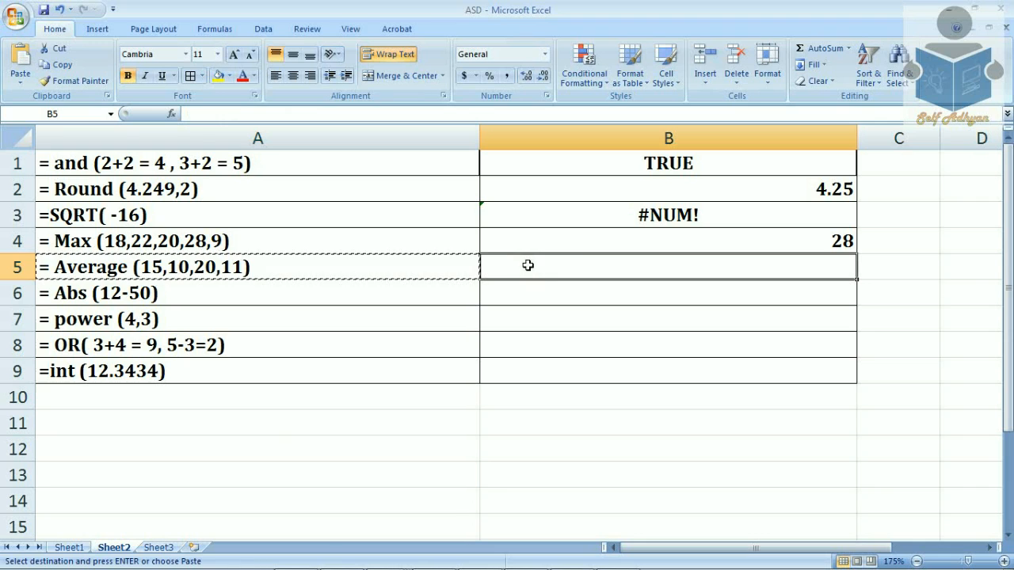
pyautogui.press('Return')
pyautogui.press('F2')
pyautogui.press('Return')
pyautogui.press('Return')
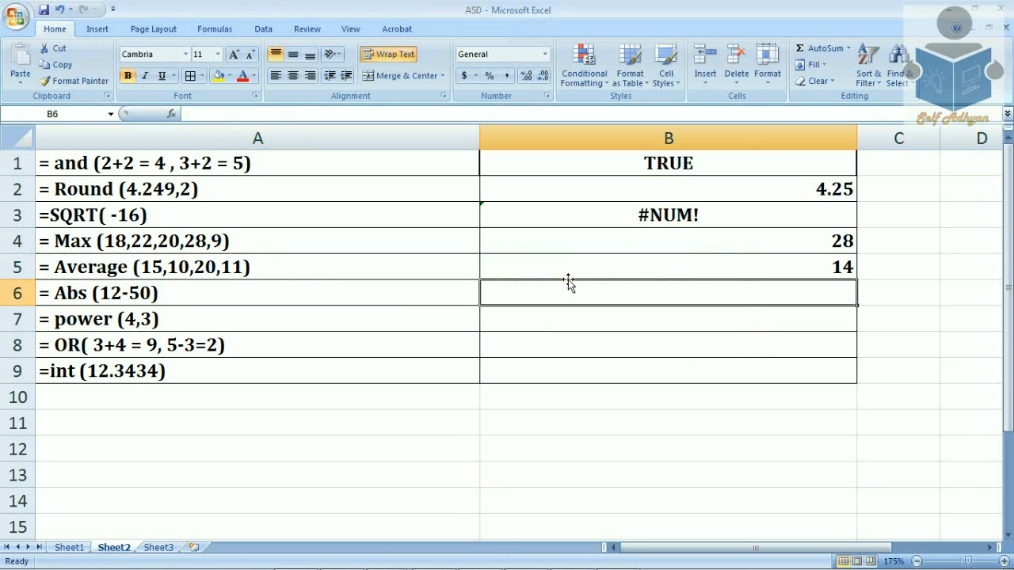
pyautogui.click(607, 264)
# Step: Enter 38 in cell B6 as the result of the Abs (12-50) expression
pyautogui.click(302, 295)
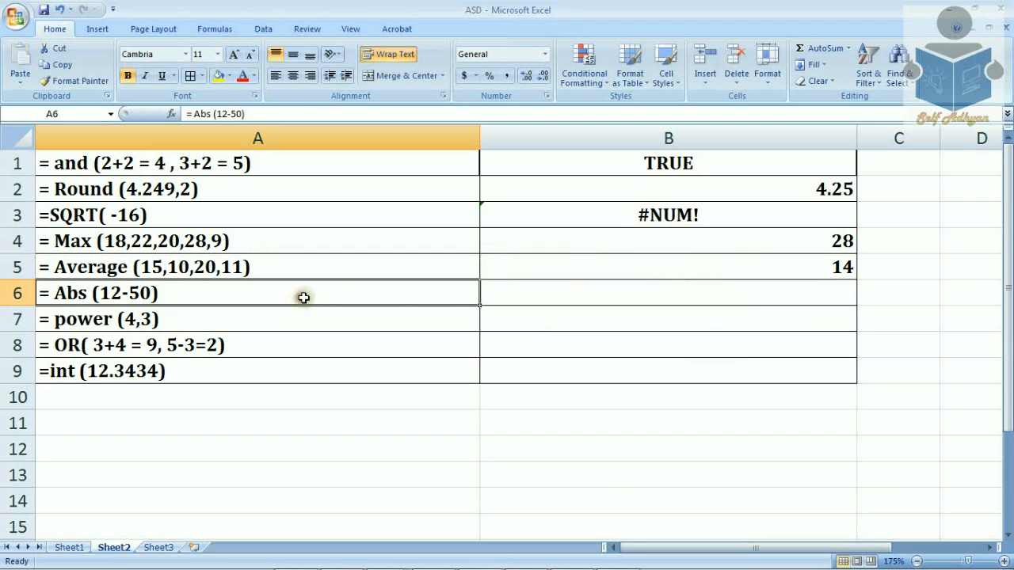
pyautogui.click(546, 291)
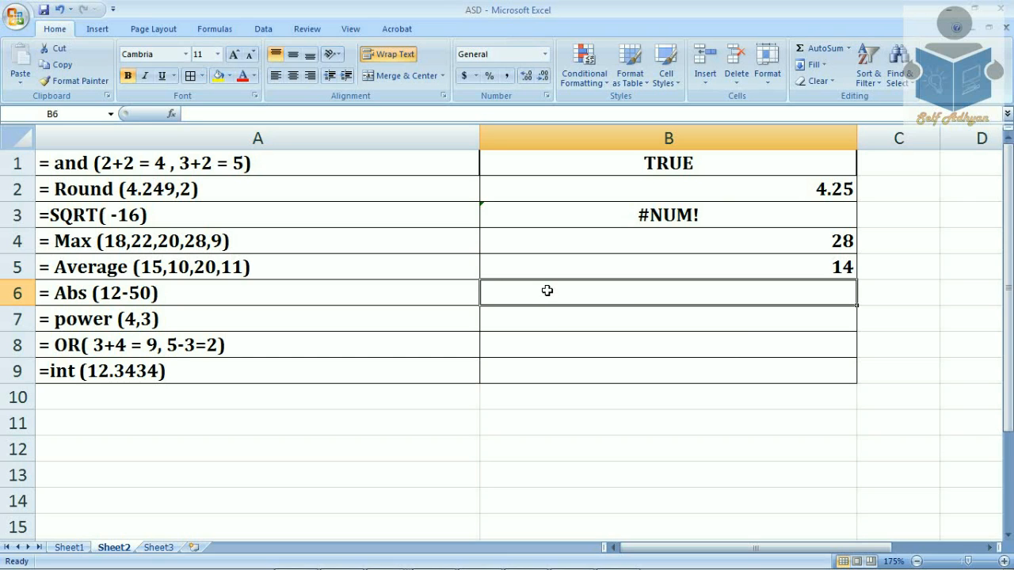
pyautogui.write('-')
pyautogui.press('Escape')
pyautogui.write('38')
pyautogui.press('Return')
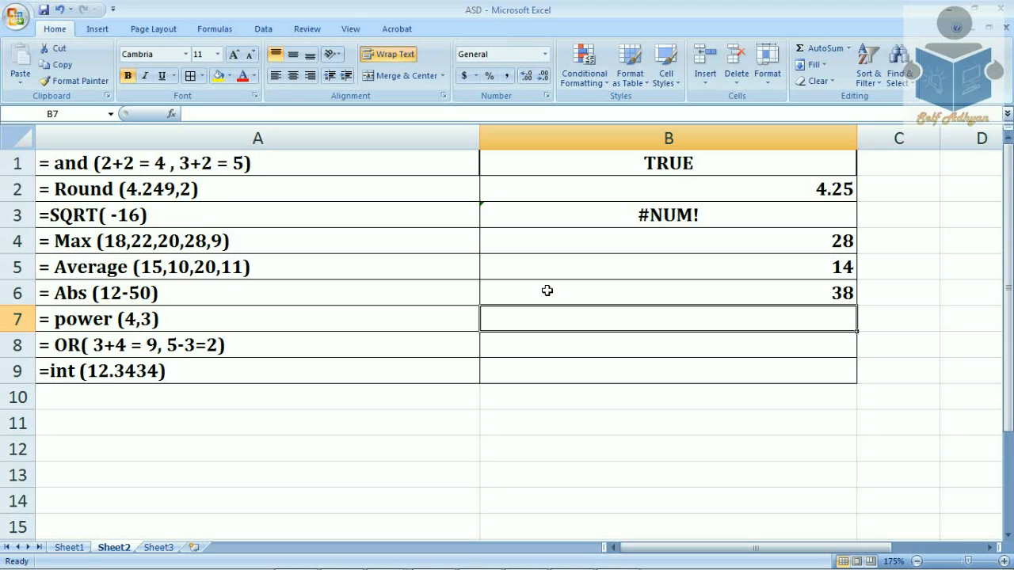
pyautogui.click(546, 290)
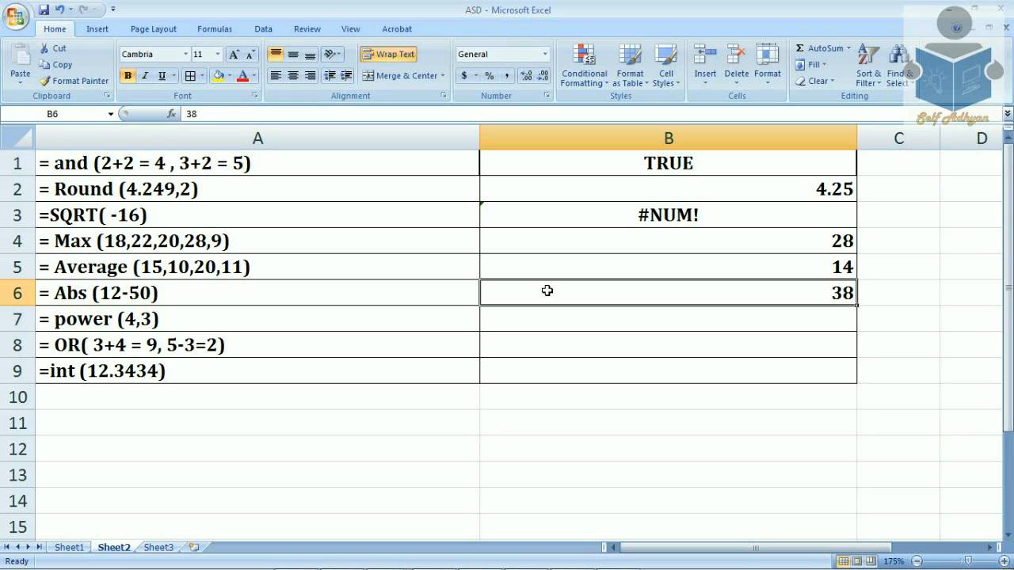
# Step: Enter 64 in cell B7 as the result of the power (4,3) expression
pyautogui.click(561, 323)
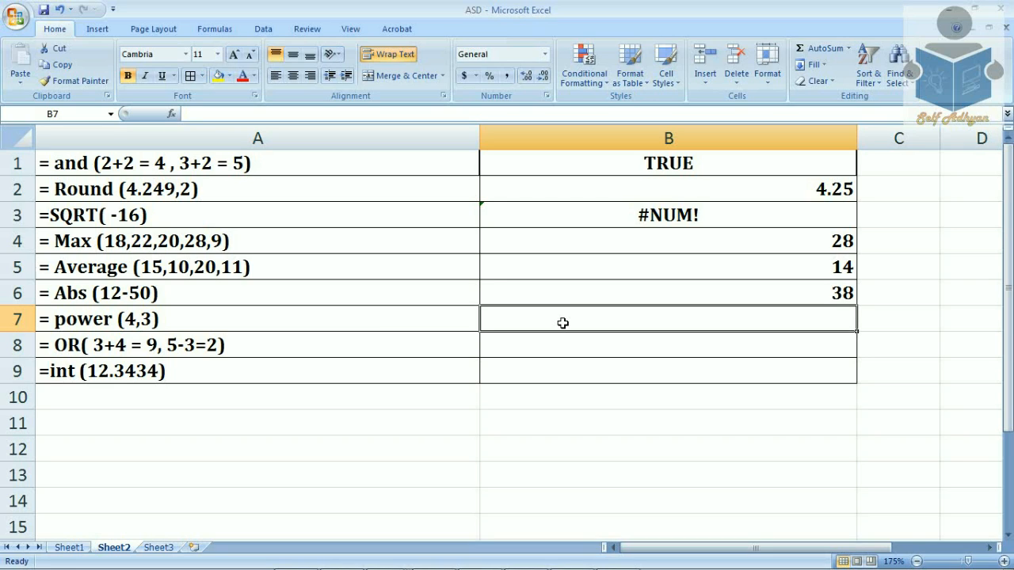
pyautogui.write('64')
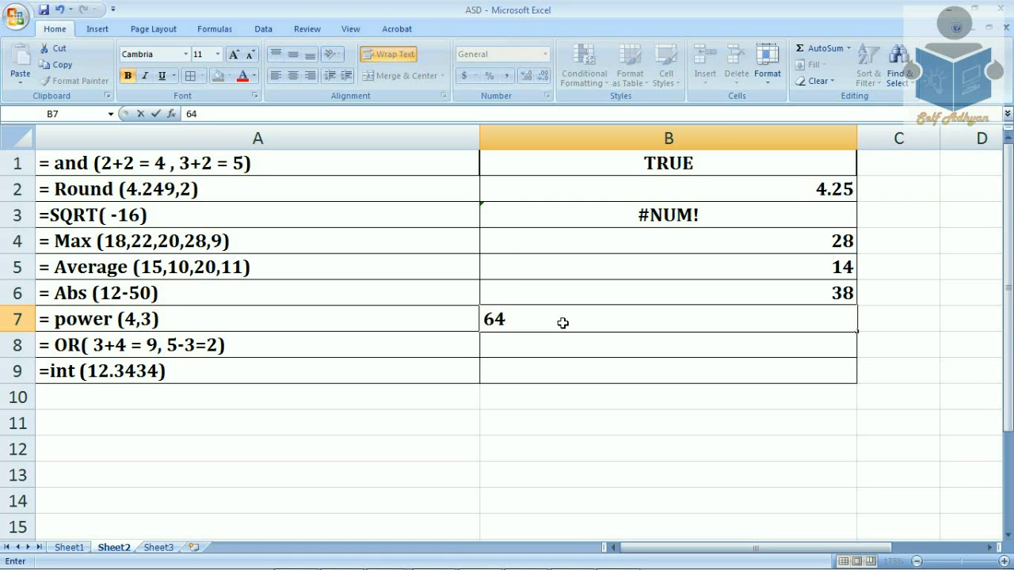
pyautogui.press('Return')
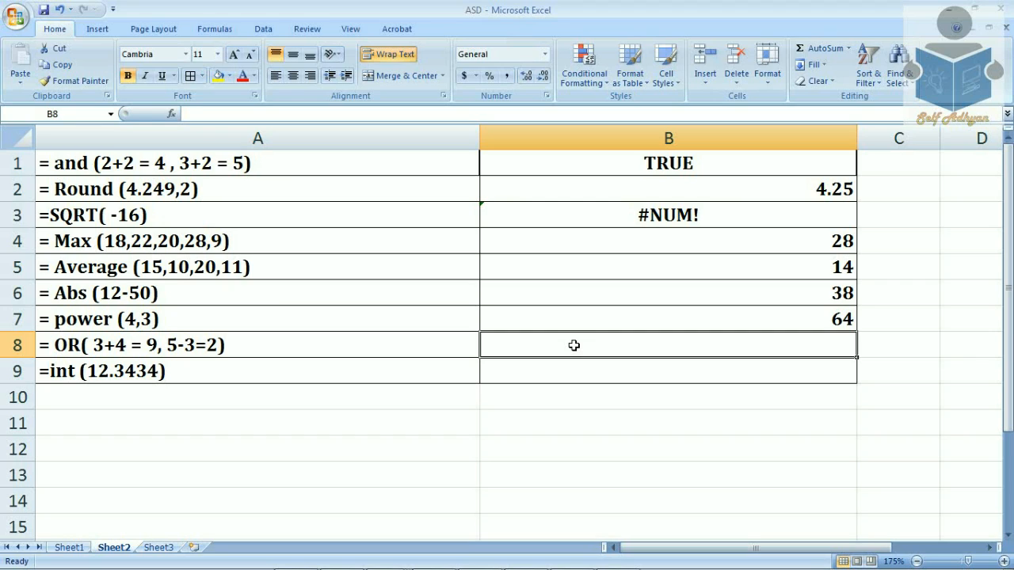
# Step: Enter TRUE in cell B8 as the result of the OR( 3+4 = 9, 5-3=2) expression
pyautogui.write('tu')
pyautogui.press('BackSpace')
pyautogui.write('r')
pyautogui.press('BackSpace')
pyautogui.write('rue')
pyautogui.press('Return')
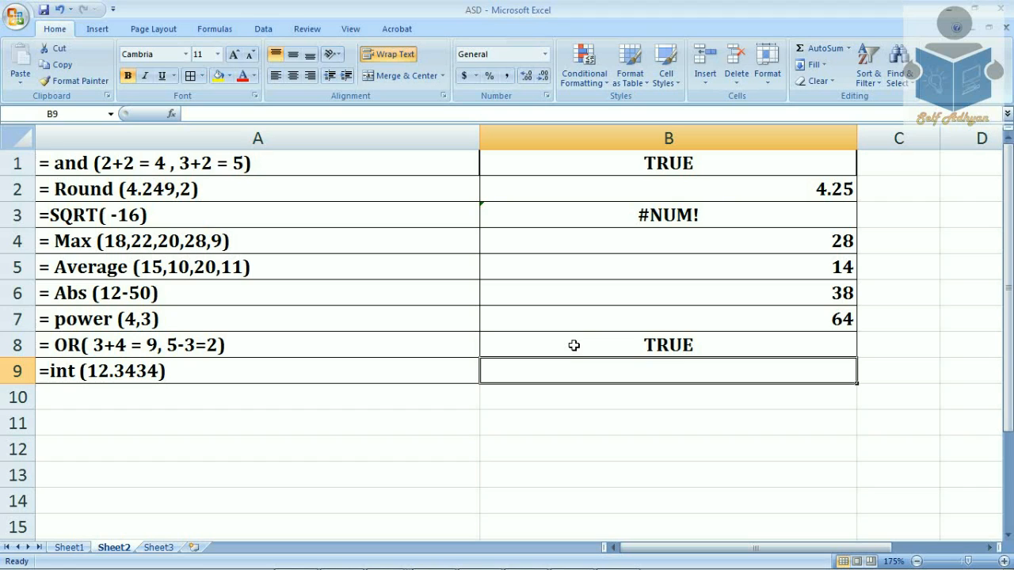
# Step: Enter 12 in cell B9 as the result of the int (12.3434) expression
pyautogui.write('12')
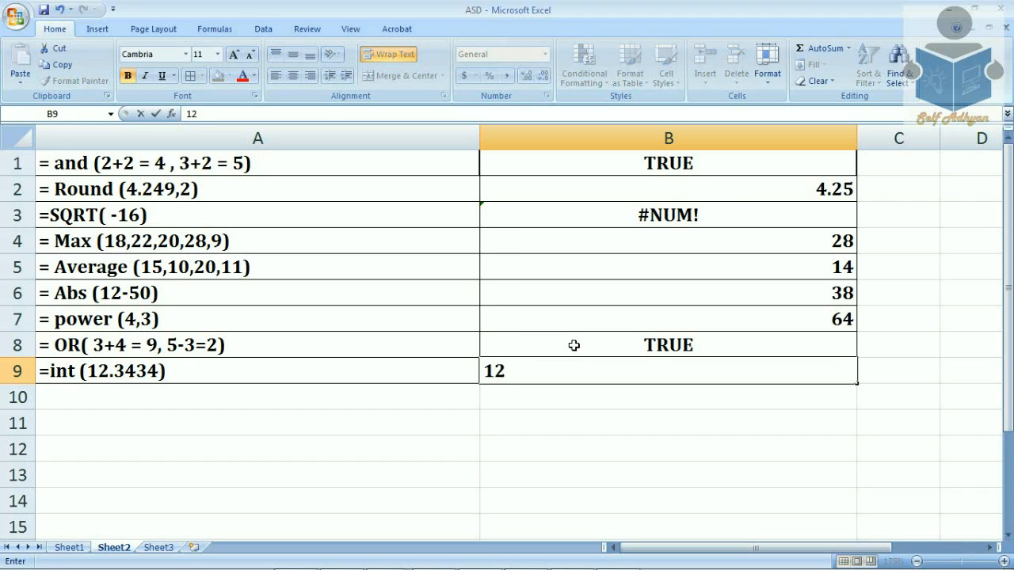
pyautogui.press('Return')
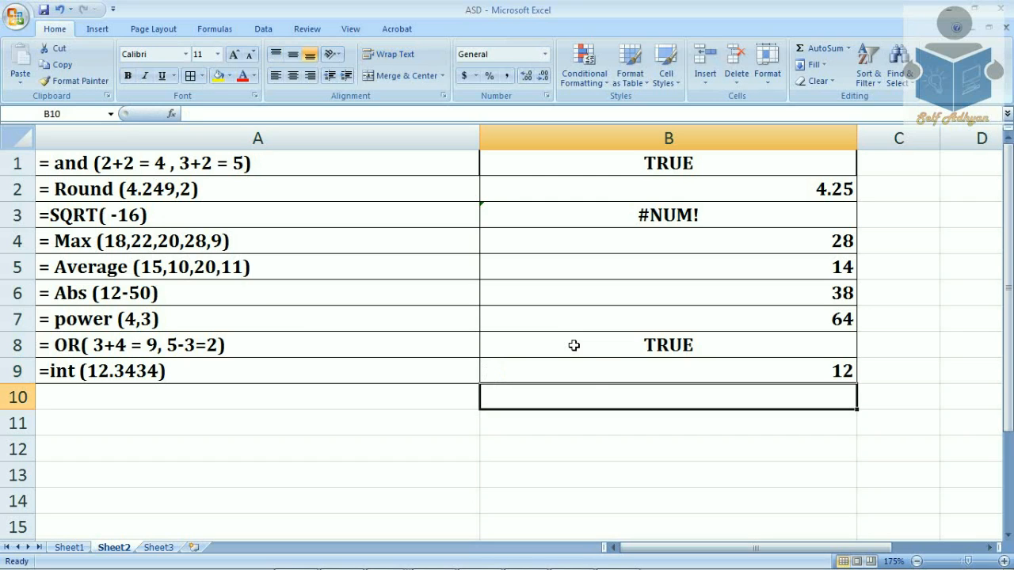
pyautogui.click(587, 372)
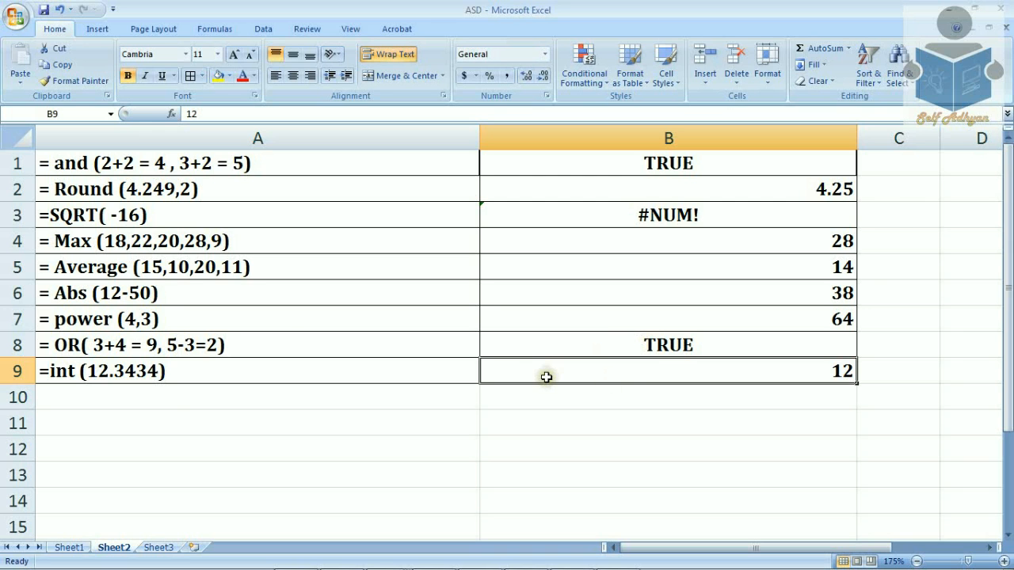
# Step: Switch to the PDF in Acrobat and read the Q-2 answers, then Q-3's data table and its COUNT, COUNTA and COUNTBLANK formulas
pyautogui.hotkey('alt', 'Tab')
pyautogui.scroll(-2, 546, 377)
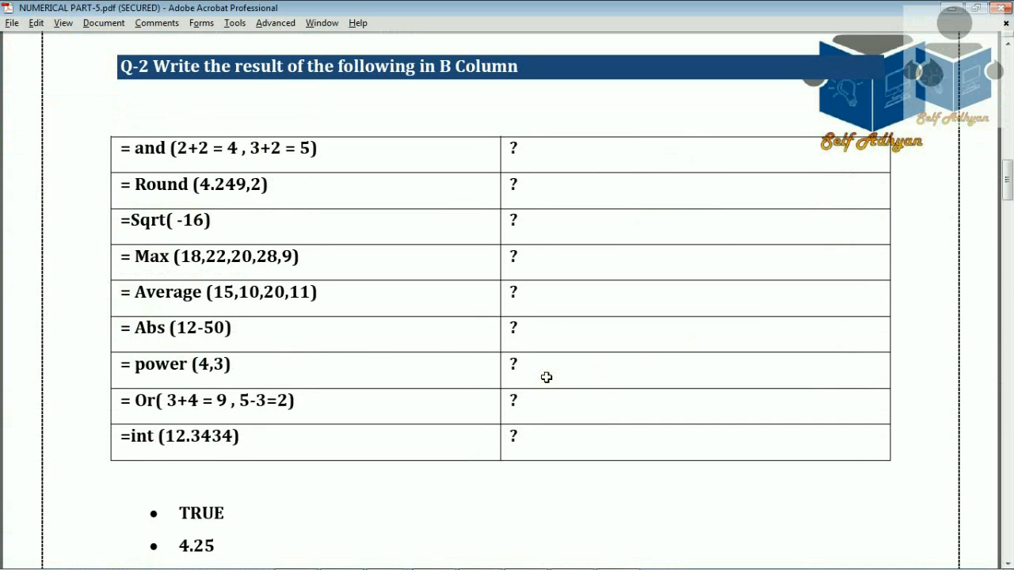
pyautogui.scroll(-10, 496, 412)
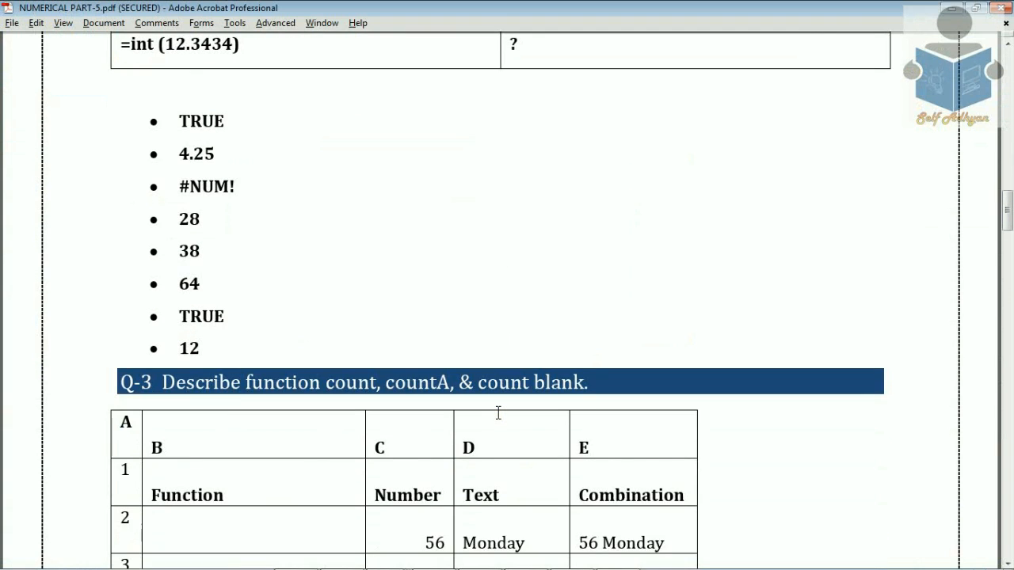
pyautogui.scroll(-3, 498, 413)
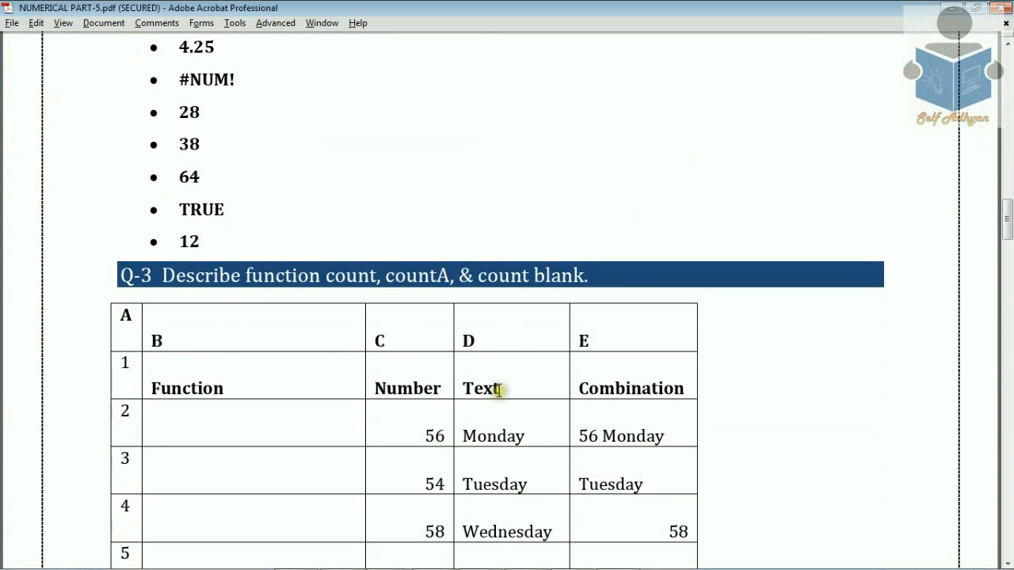
pyautogui.scroll(-2, 499, 392)
pyautogui.scroll(-2, 476, 307)
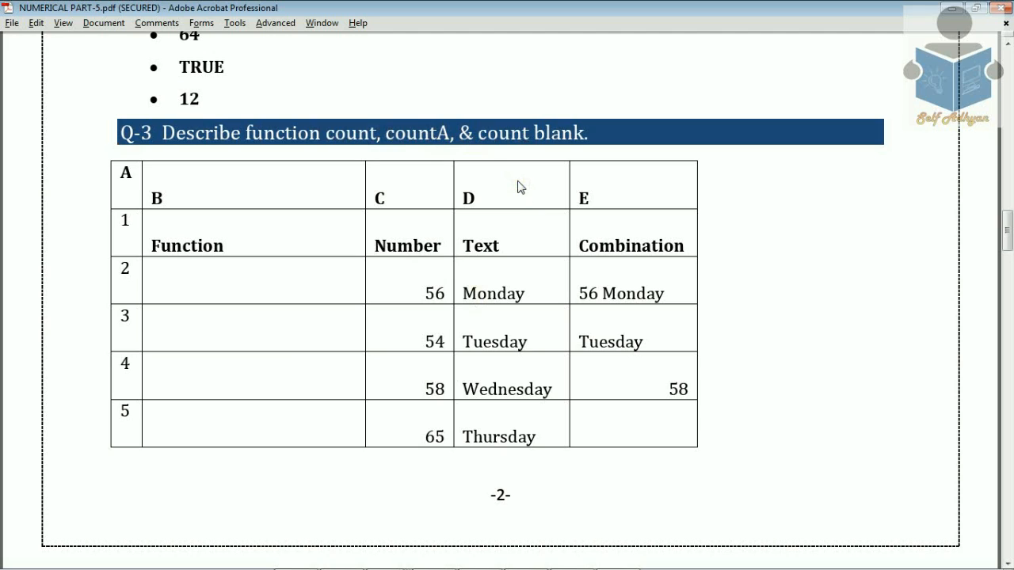
pyautogui.scroll(-3, 519, 187)
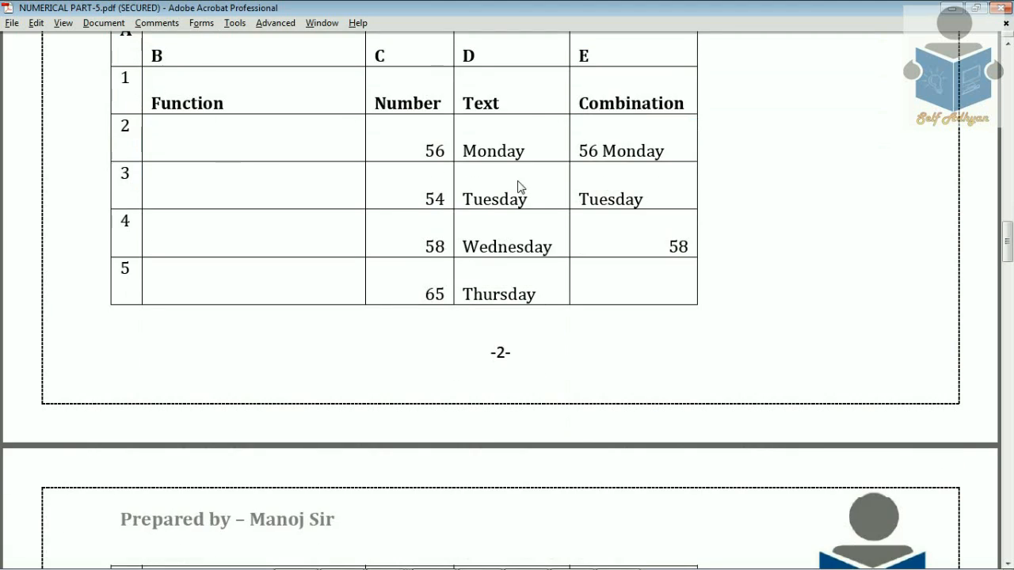
pyautogui.scroll(3, 518, 187)
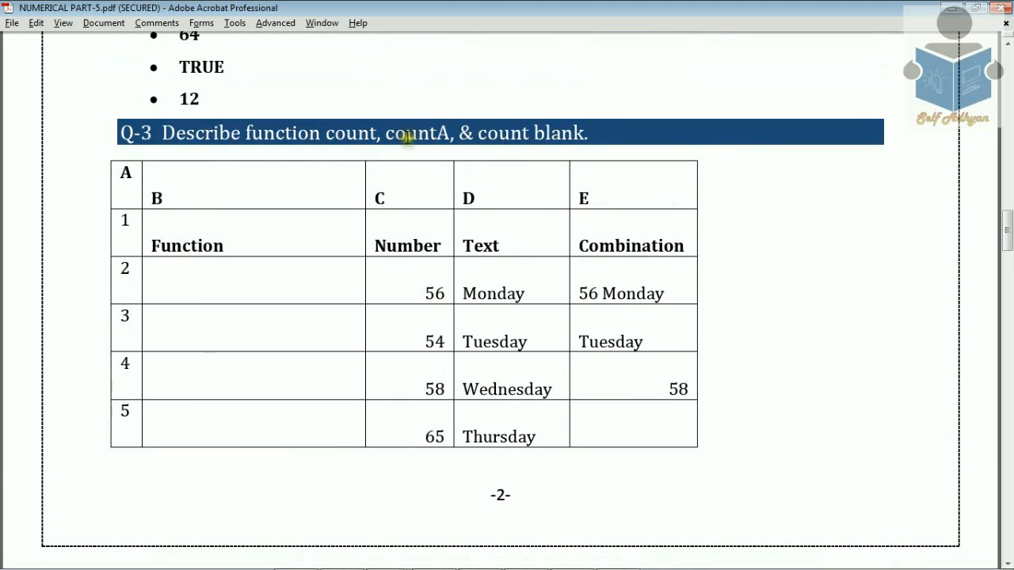
pyautogui.scroll(-9, 542, 141)
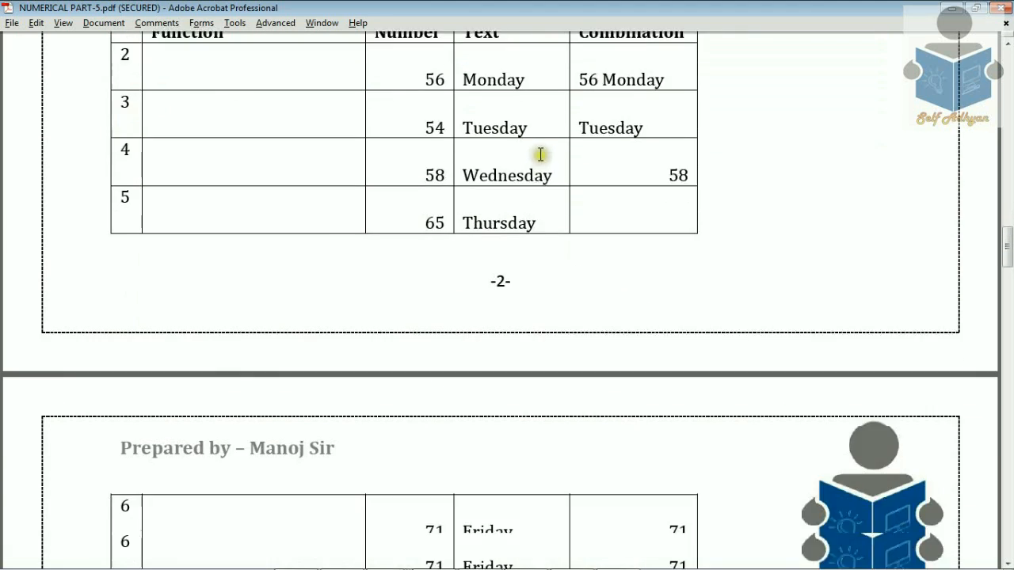
pyautogui.scroll(-1, 485, 237)
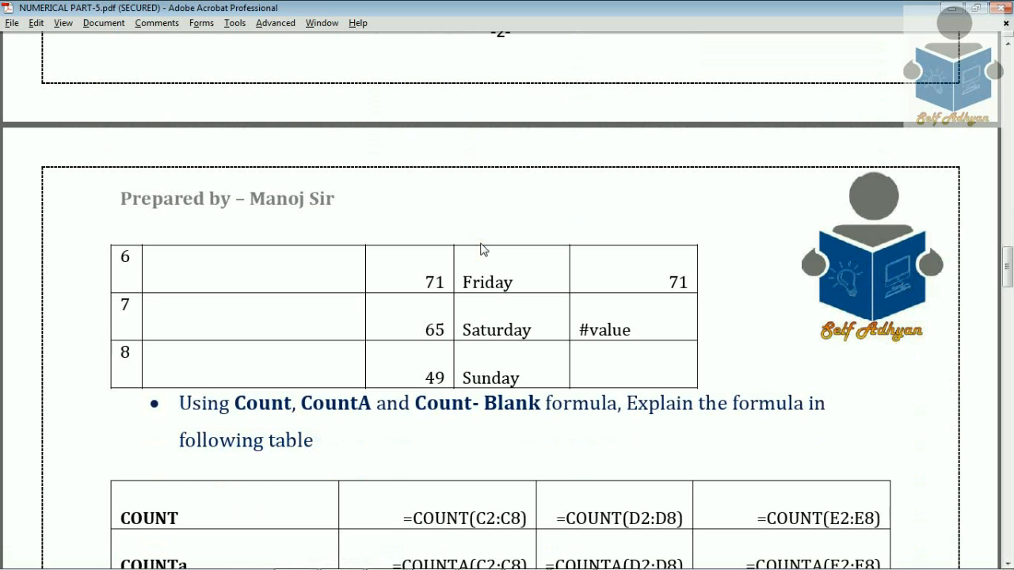
pyautogui.scroll(-2, 489, 260)
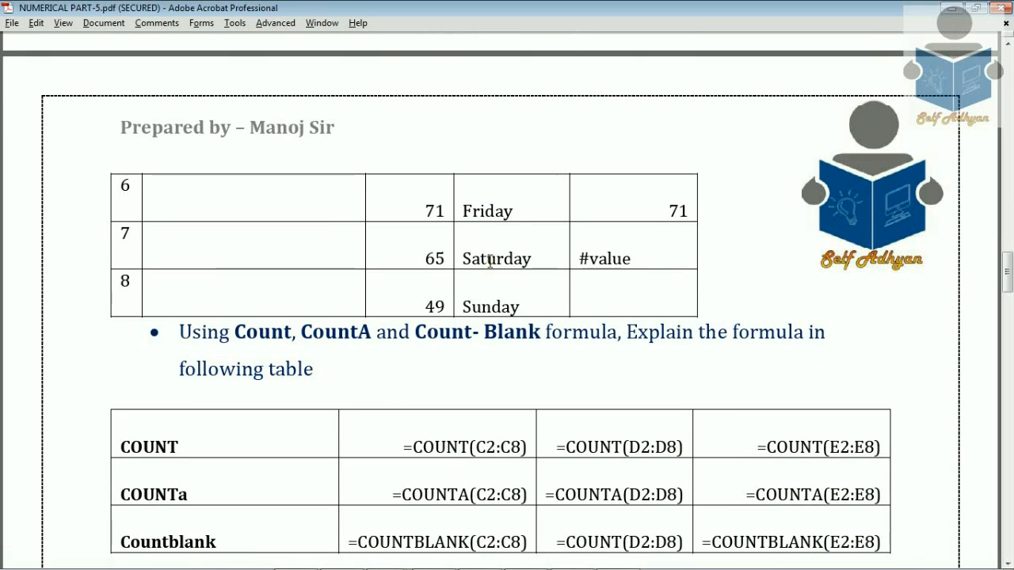
pyautogui.scroll(-3, 490, 261)
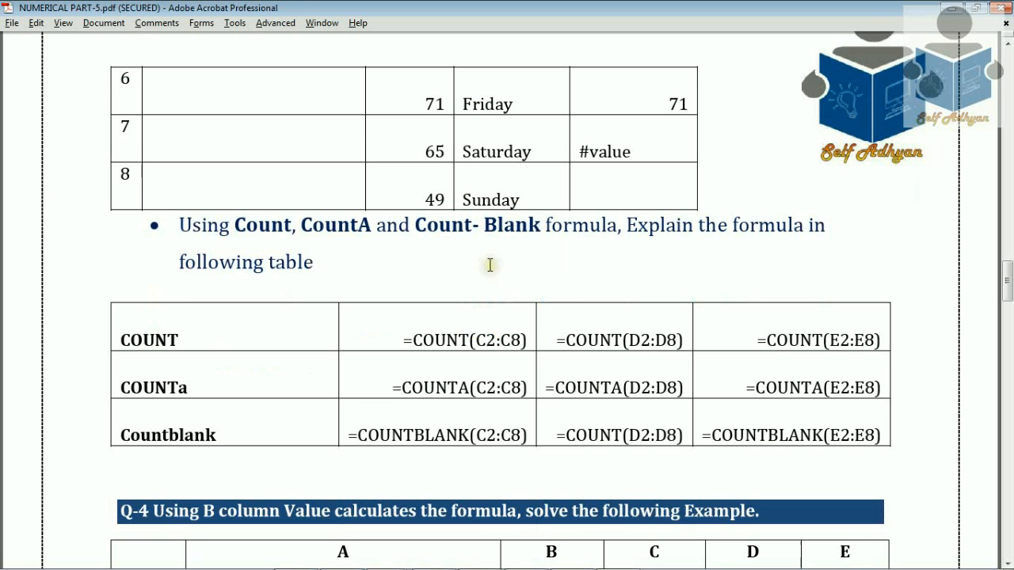
pyautogui.scroll(2, 490, 265)
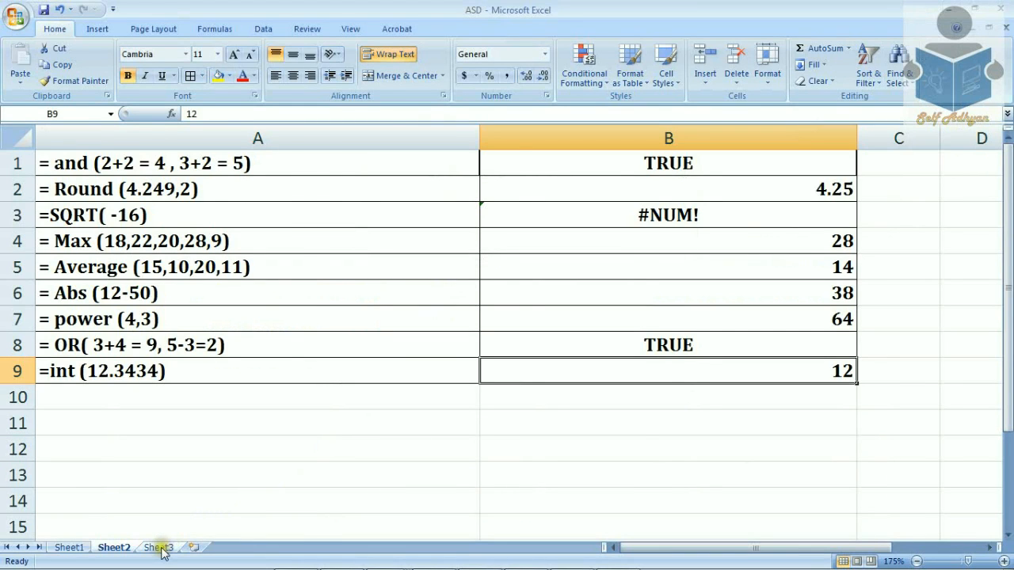
# Step: Switch back to Excel, open Sheet3, and look over the Number, Text and Combination columns
pyautogui.click(159, 548)
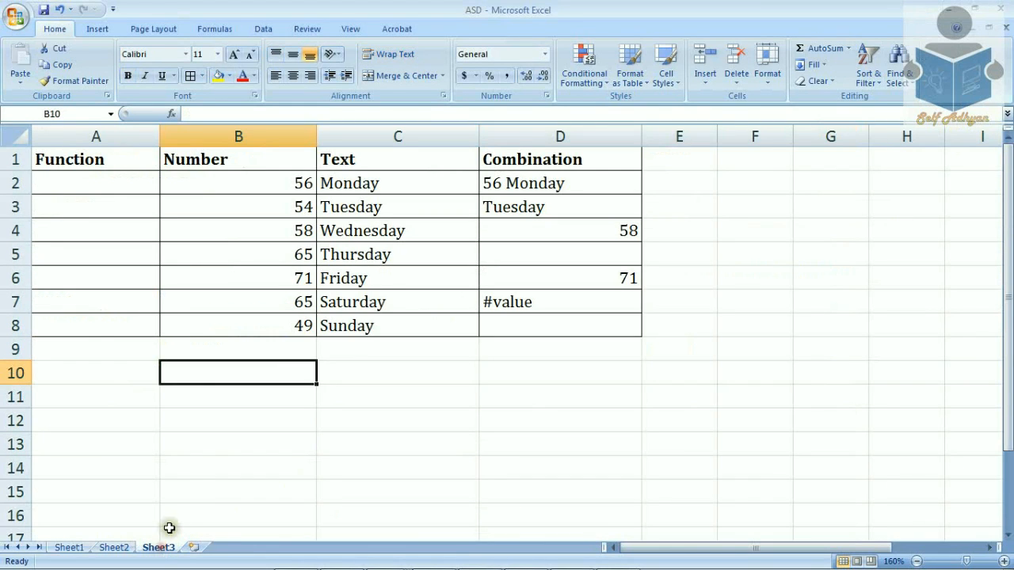
pyautogui.click(268, 347)
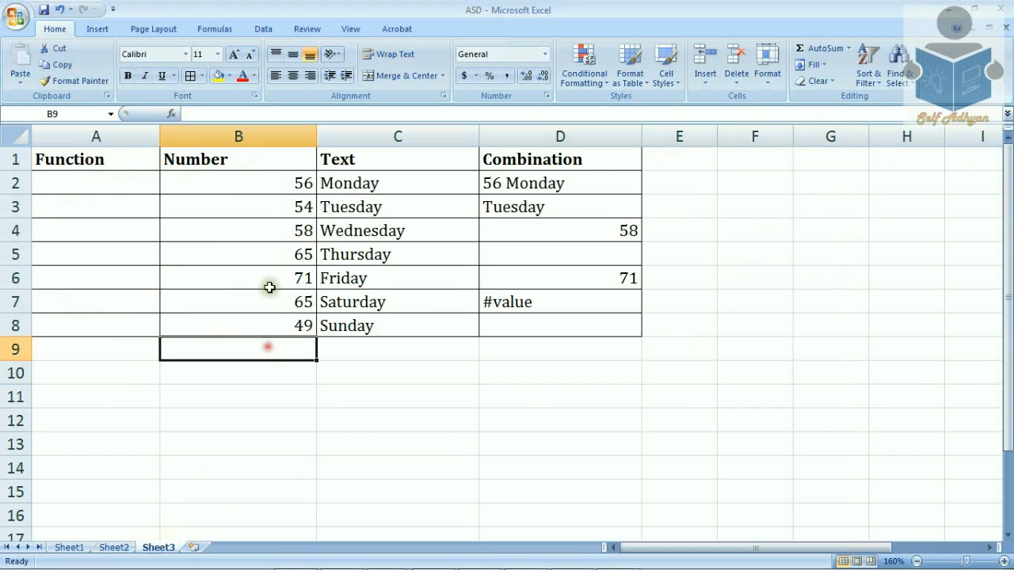
pyautogui.click(267, 137)
pyautogui.click(377, 137)
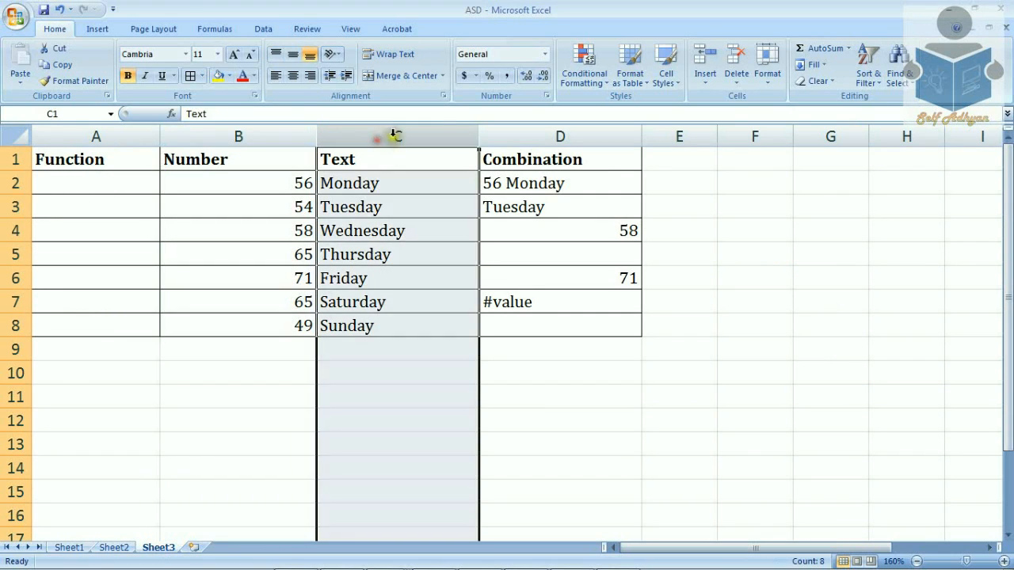
pyautogui.click(558, 136)
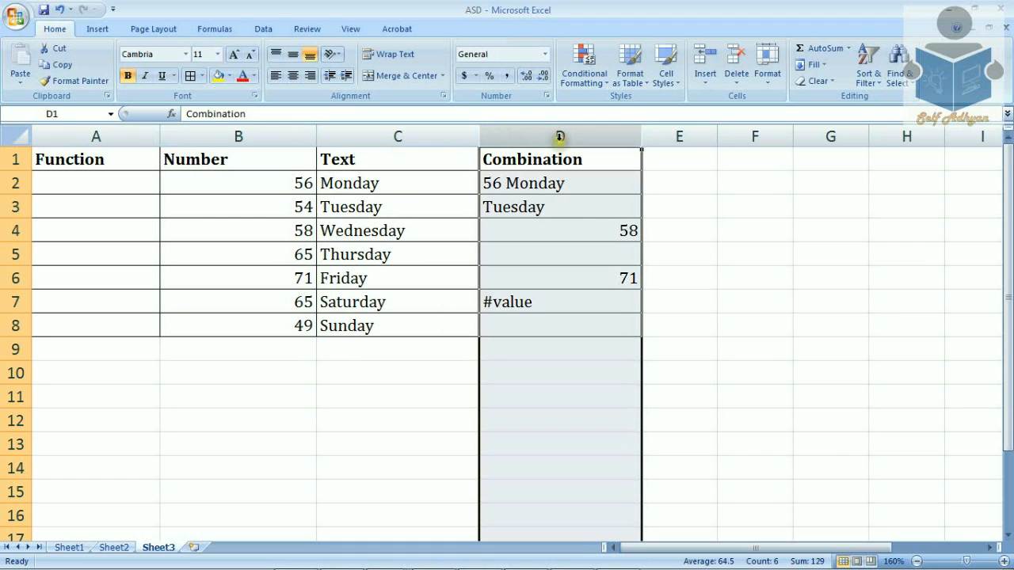
# Step: Enter =COUNT(B2:B8) in cell B9 below the Number column and check the formula
pyautogui.click(254, 352)
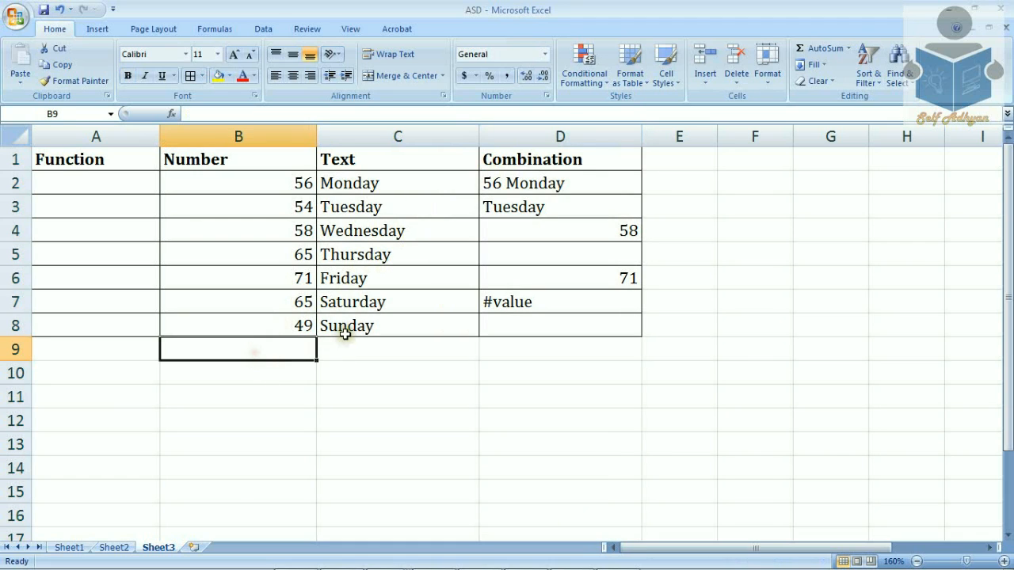
pyautogui.write('=count')
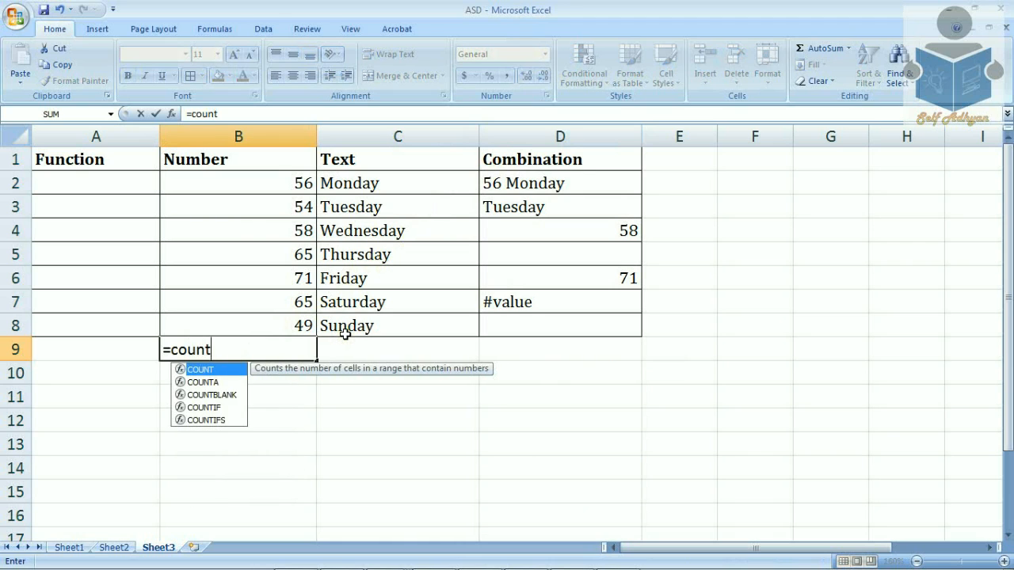
pyautogui.press('Tab')
pyautogui.moveTo(295, 187); pyautogui.dragTo(275, 318)
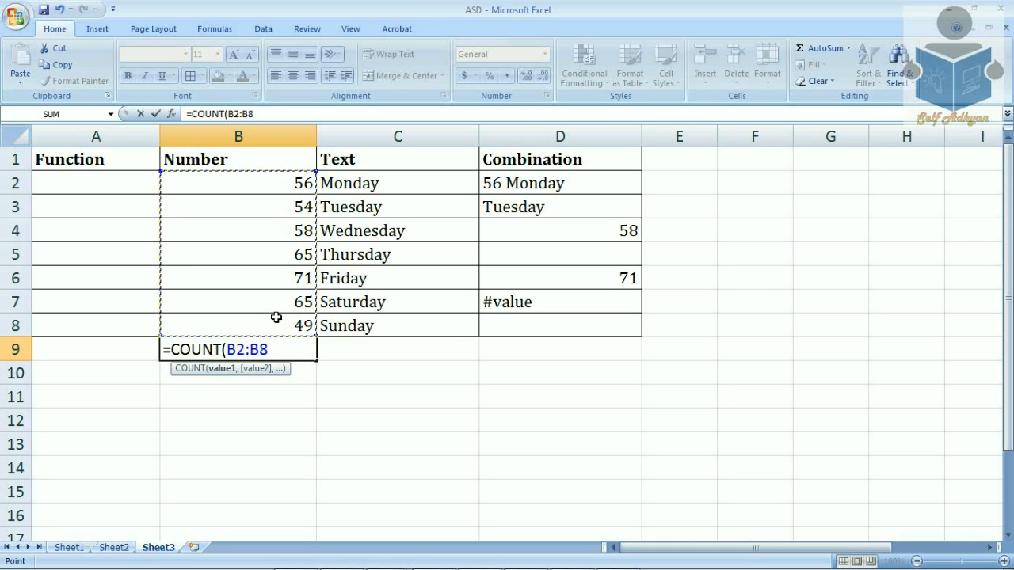
pyautogui.write(')')
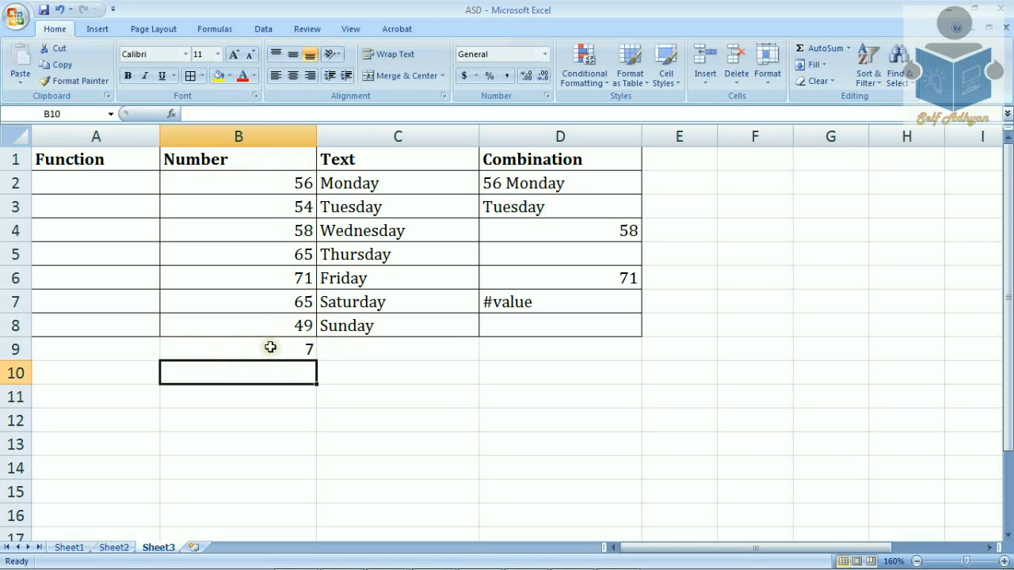
pyautogui.click(270, 346)
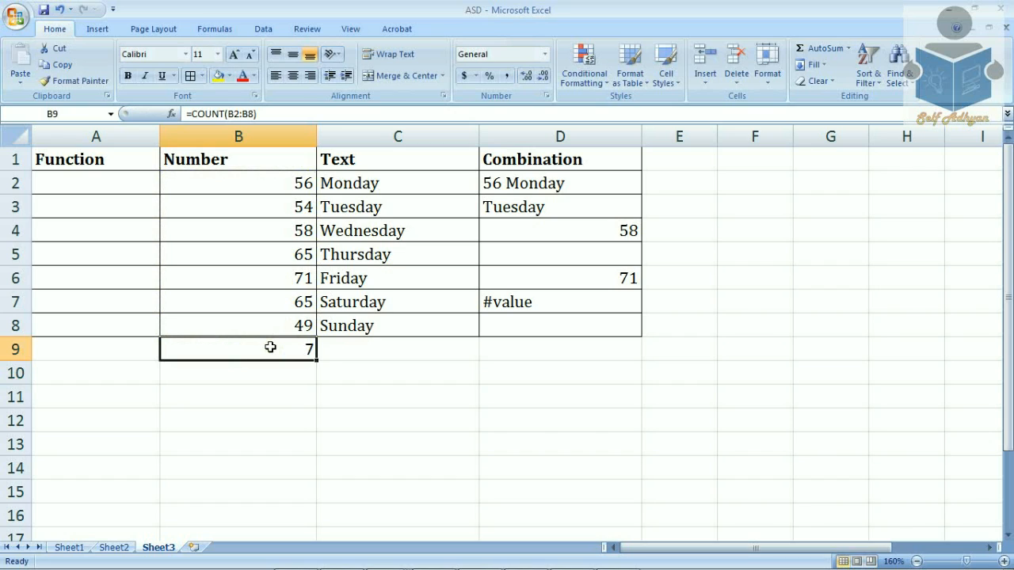
pyautogui.click(344, 349)
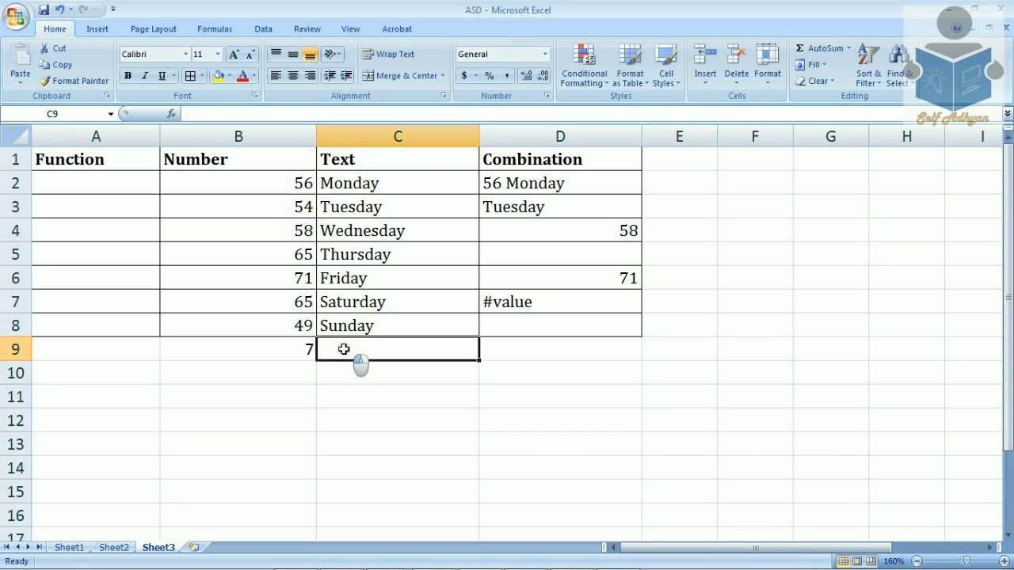
# Step: Enter =COUNT(C2:C8) in cell C9 below the Text column and compare it with the formula in B9
pyautogui.write('=count')
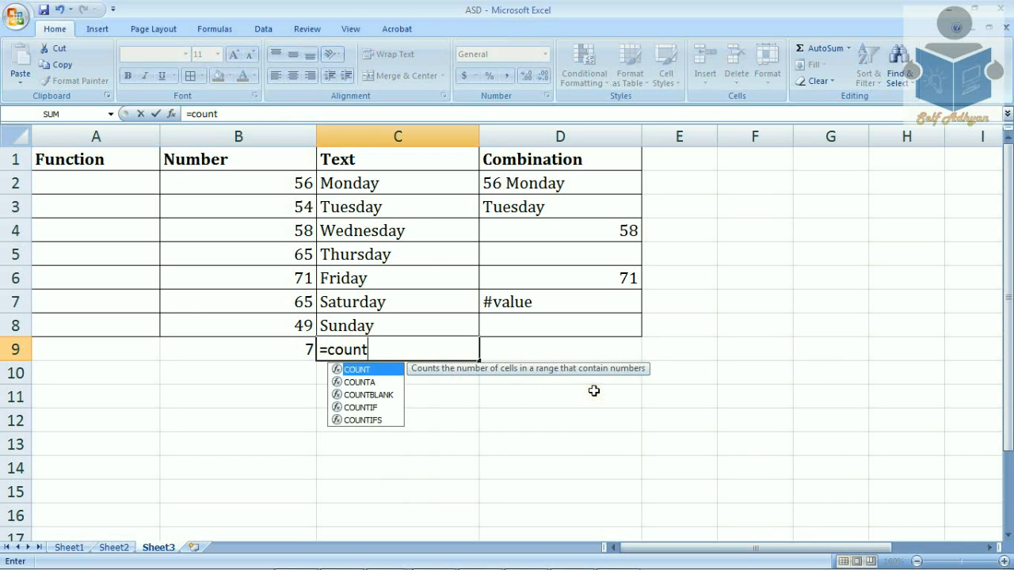
pyautogui.press('Tab')
pyautogui.moveTo(429, 184); pyautogui.dragTo(398, 324)
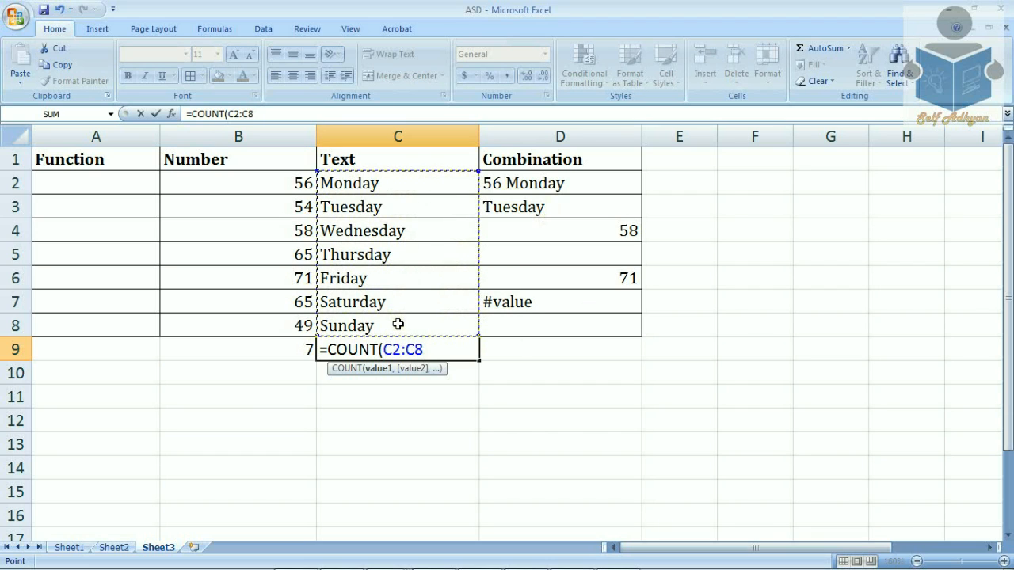
pyautogui.write(')')
pyautogui.press('Return')
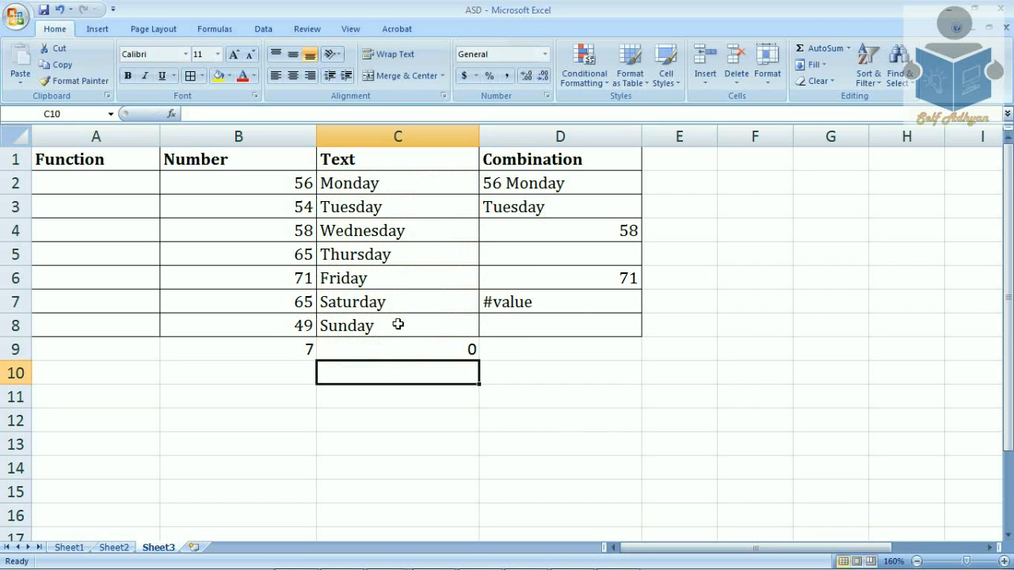
pyautogui.click(394, 346)
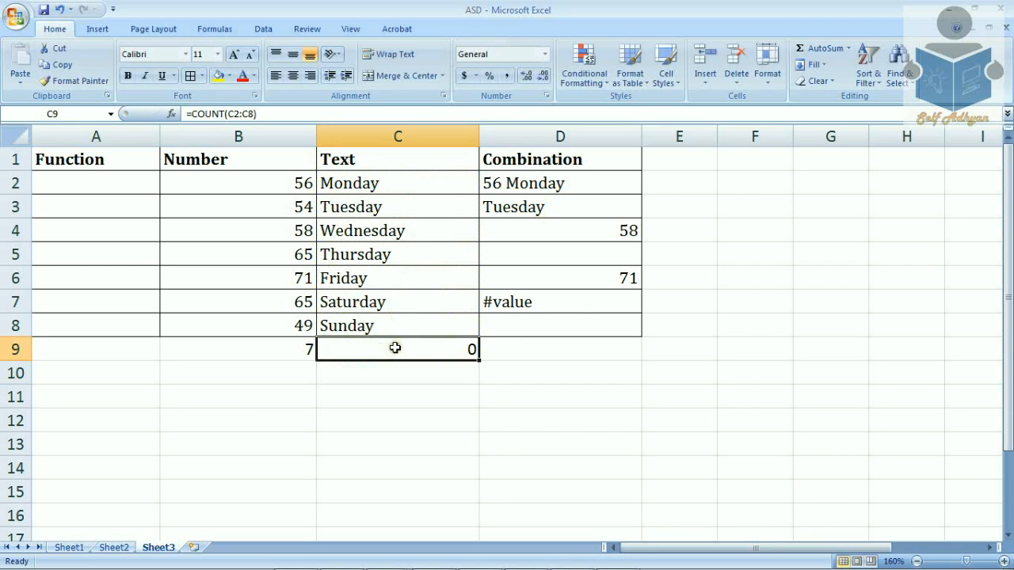
pyautogui.click(283, 349)
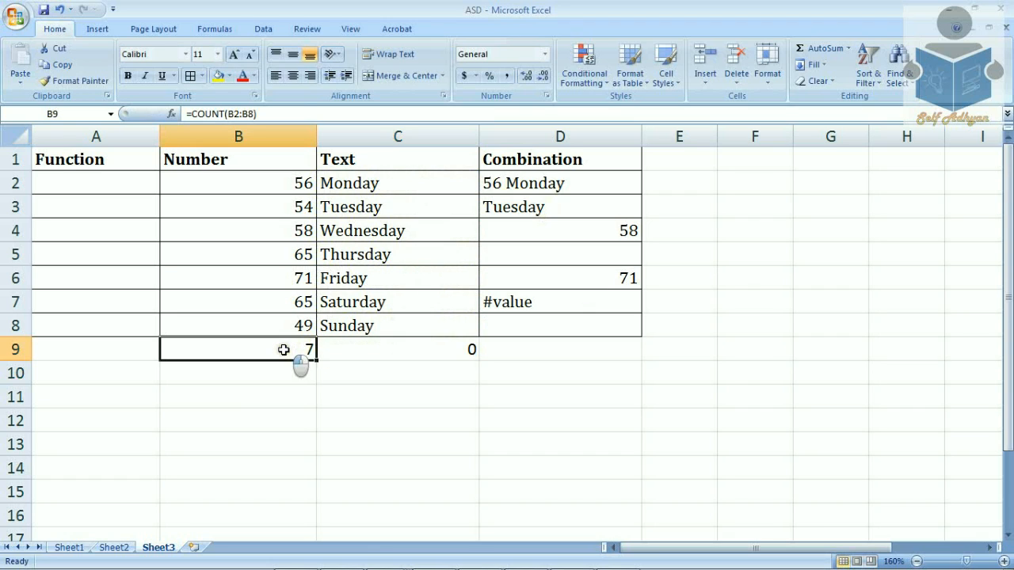
pyautogui.click(358, 348)
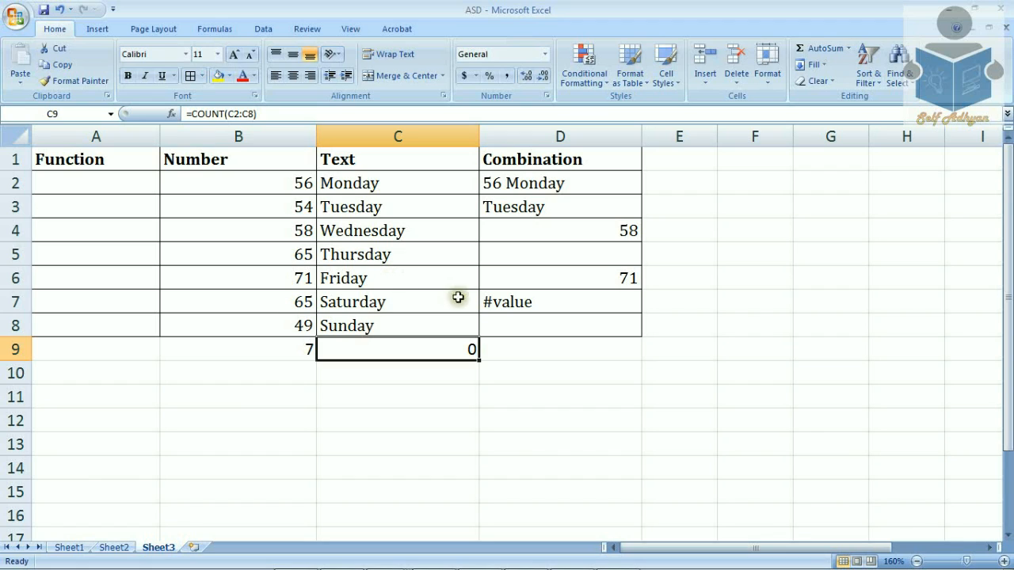
# Step: Enter =COUNT(D2:D8) in cell D9 below the Combination column and check the formula
pyautogui.click(504, 350)
pyautogui.write('=count')
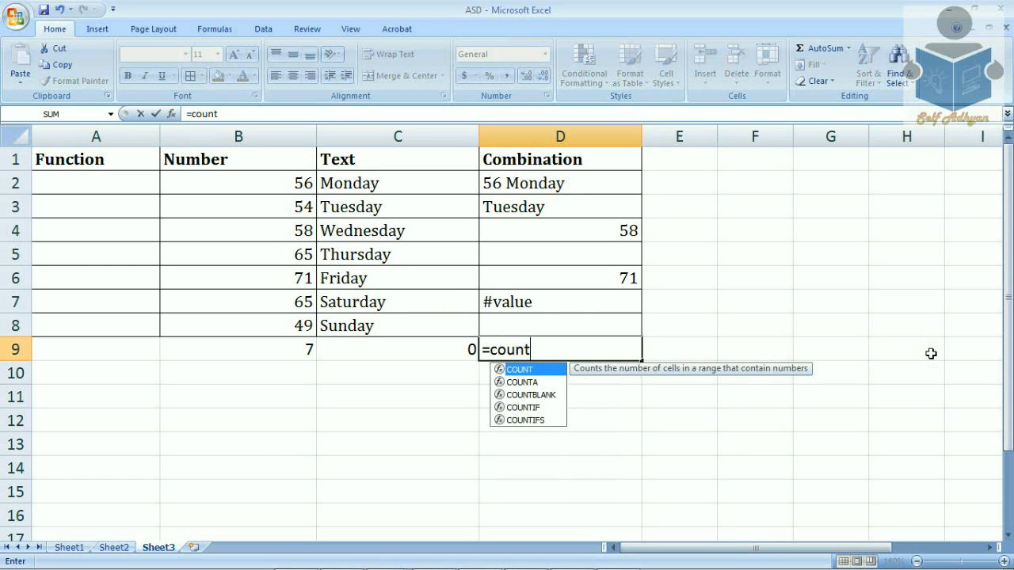
pyautogui.press('Tab')
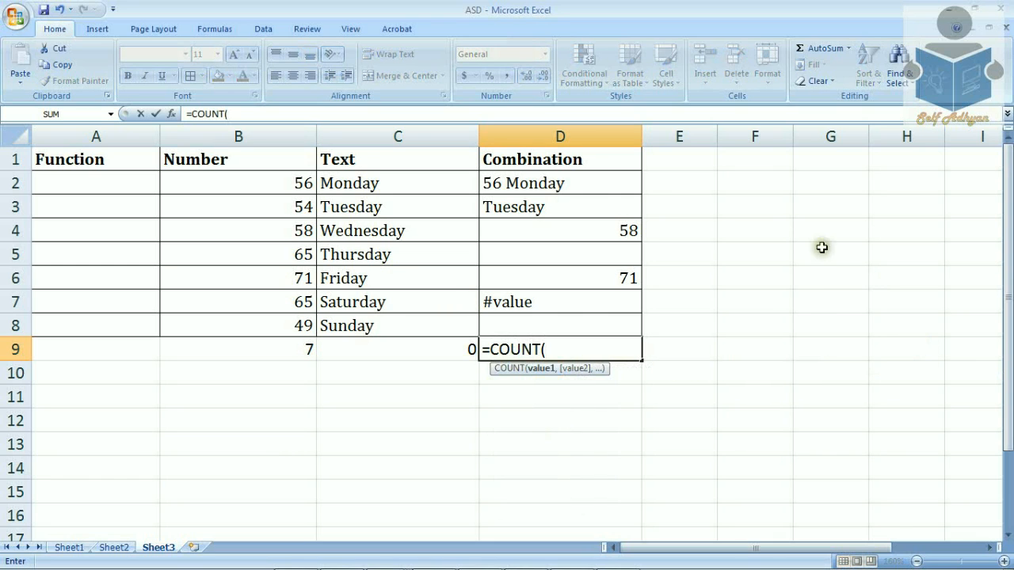
pyautogui.moveTo(578, 189); pyautogui.dragTo(525, 331)
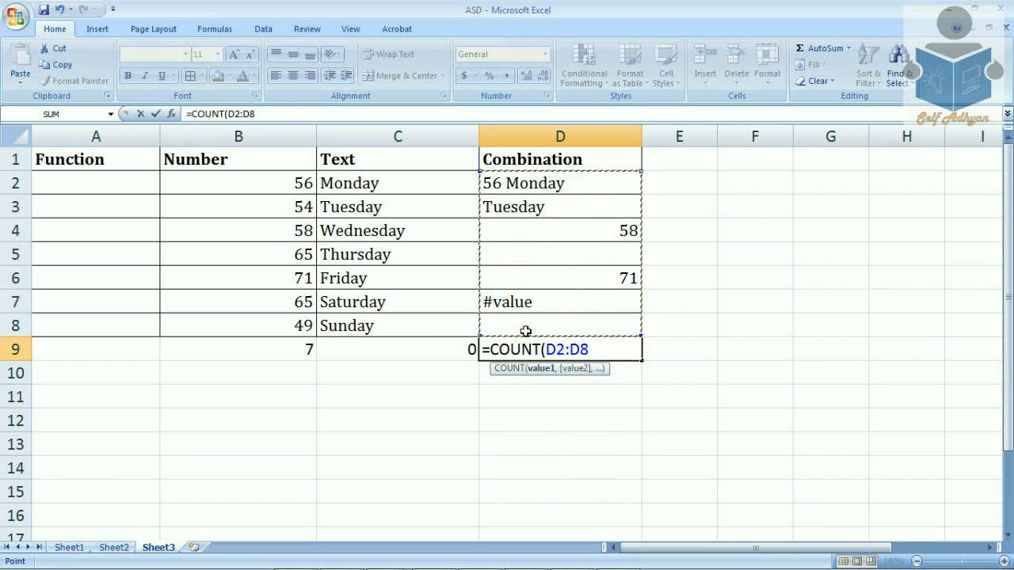
pyautogui.press('Return')
pyautogui.click(568, 342)
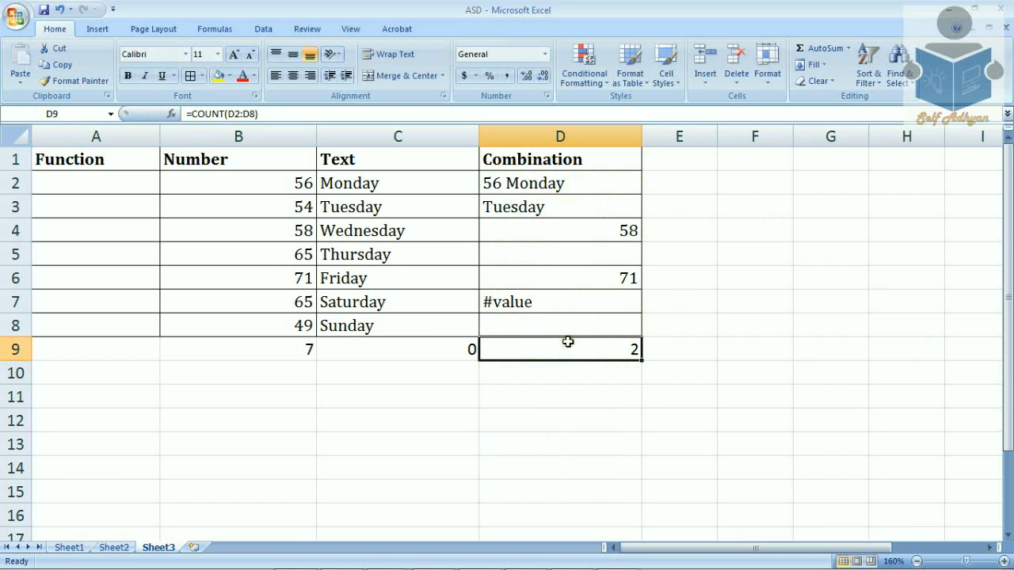
# Step: Examine the numeric and mixed entries in the Combination column against the COUNT formula in D9
pyautogui.click(596, 227)
pyautogui.click(592, 278)
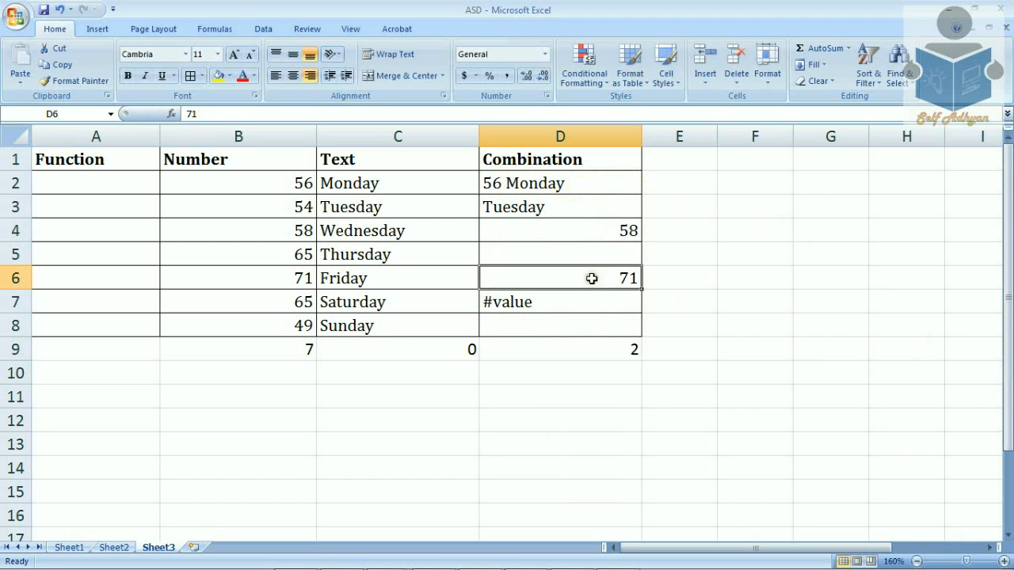
pyautogui.click(508, 183)
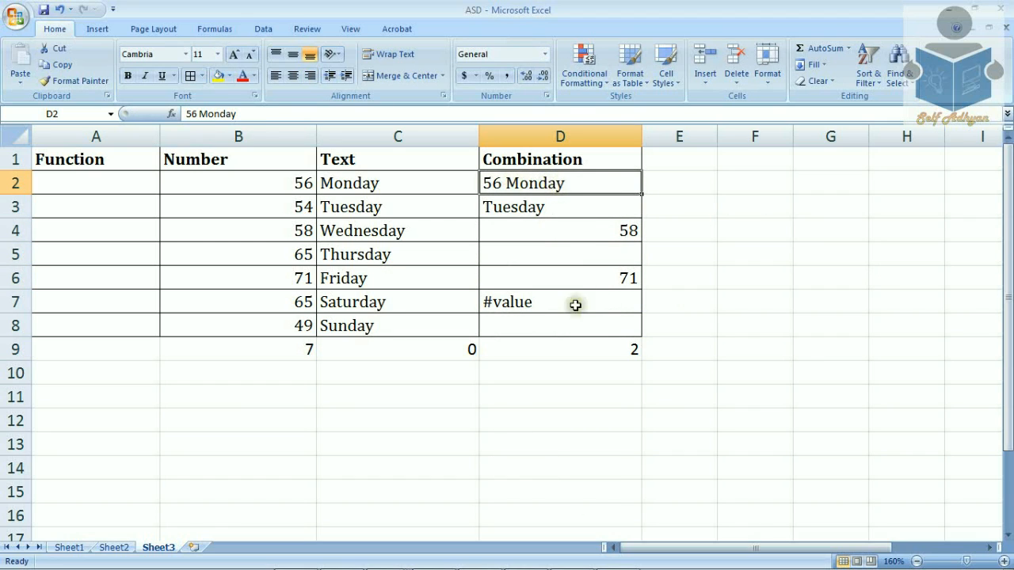
pyautogui.click(565, 349)
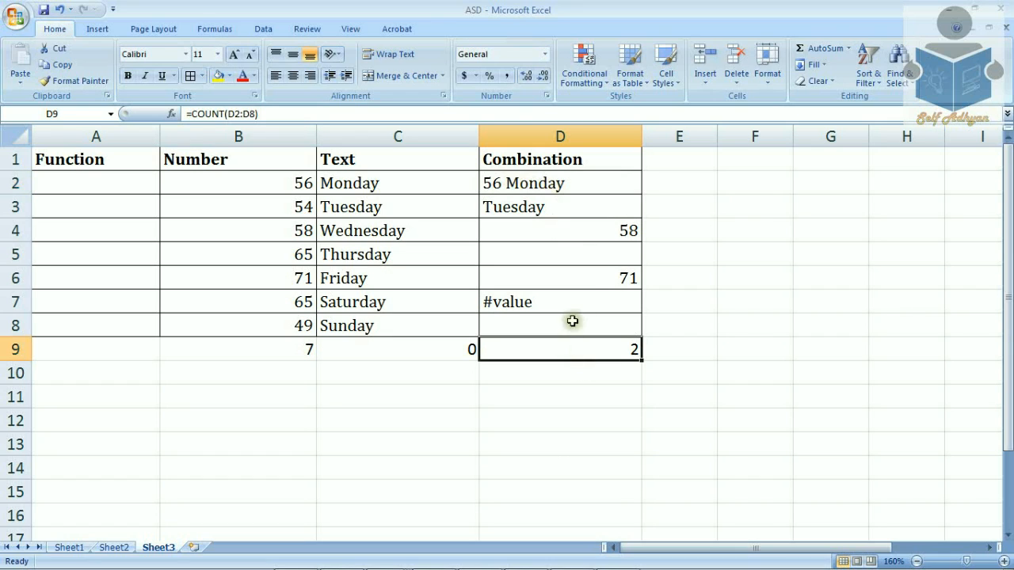
pyautogui.click(592, 235)
pyautogui.click(582, 278)
pyautogui.click(570, 342)
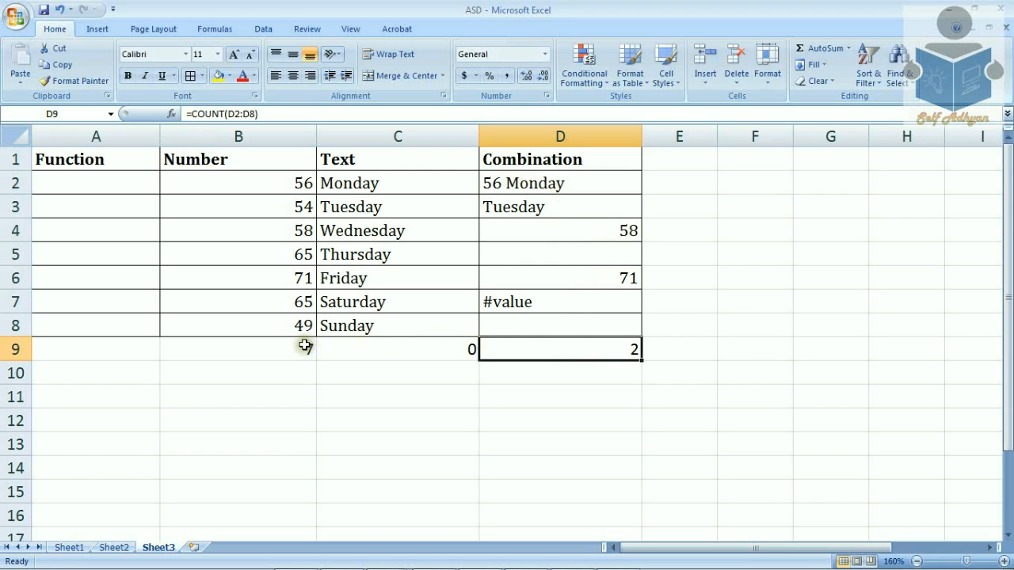
# Step: Enter a COUNTA formula for B2:B8 in cell B10 under the Number column
pyautogui.click(281, 372)
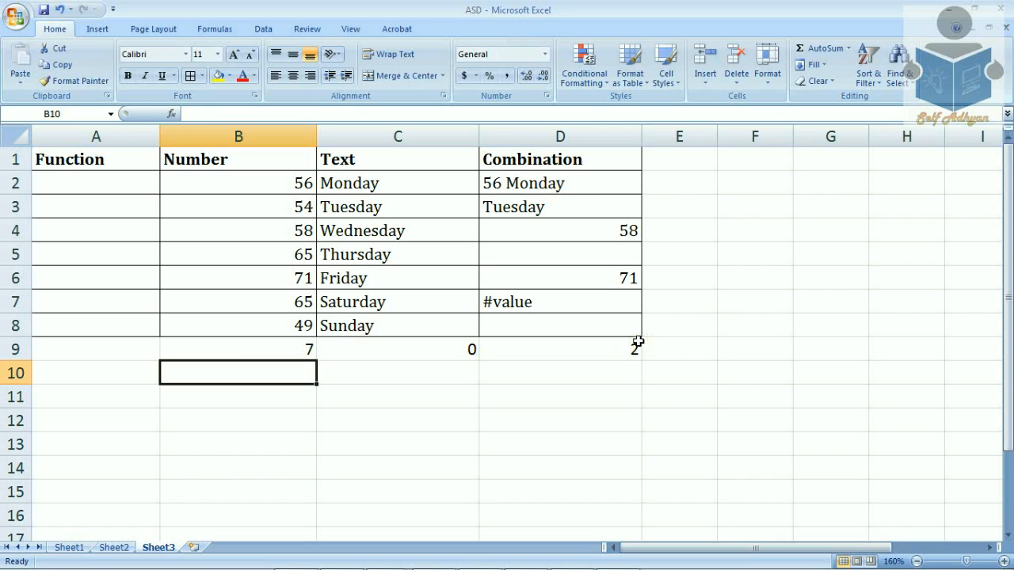
pyautogui.write('=counta')
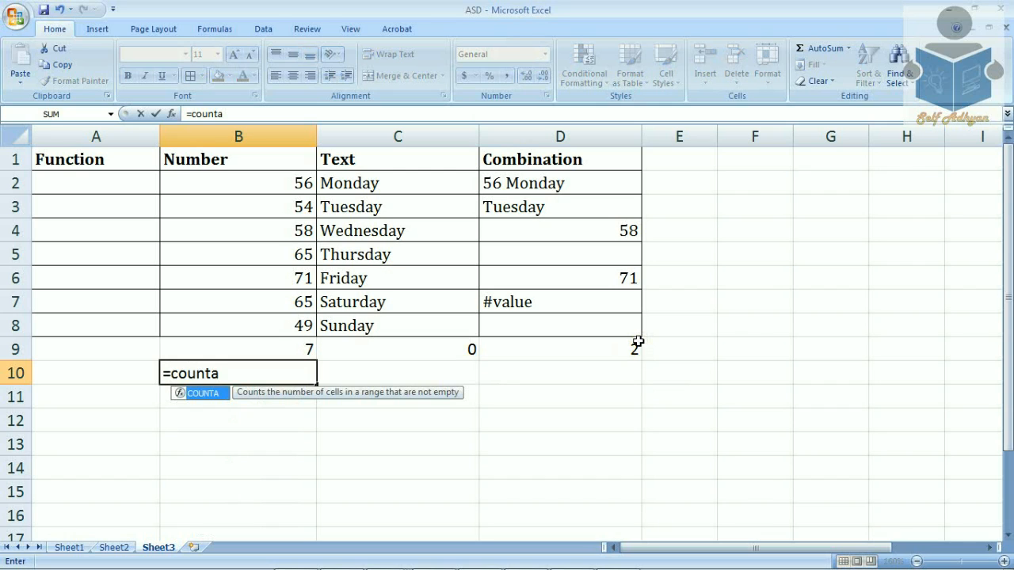
pyautogui.press('Tab')
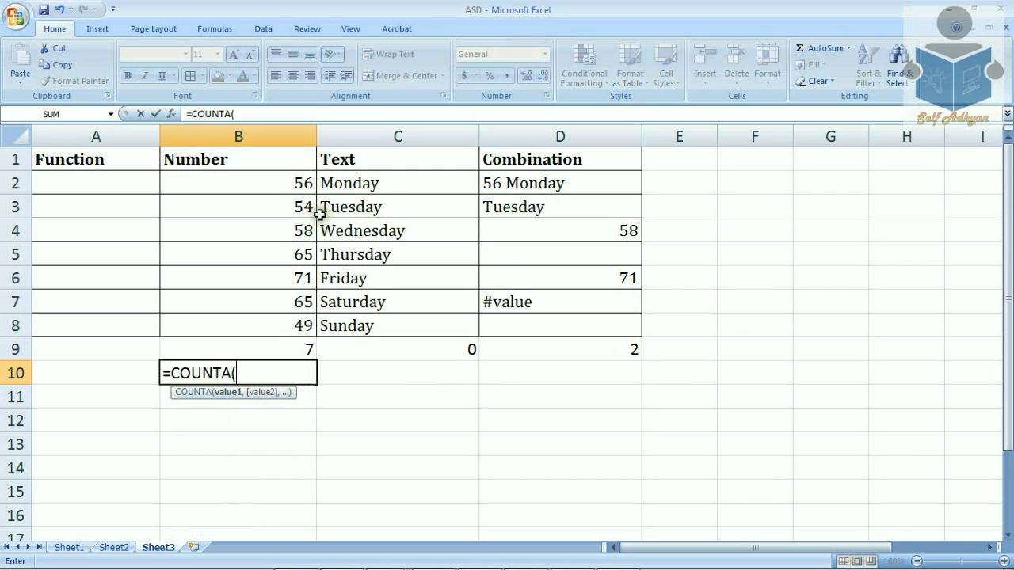
pyautogui.moveTo(272, 195); pyautogui.dragTo(248, 321)
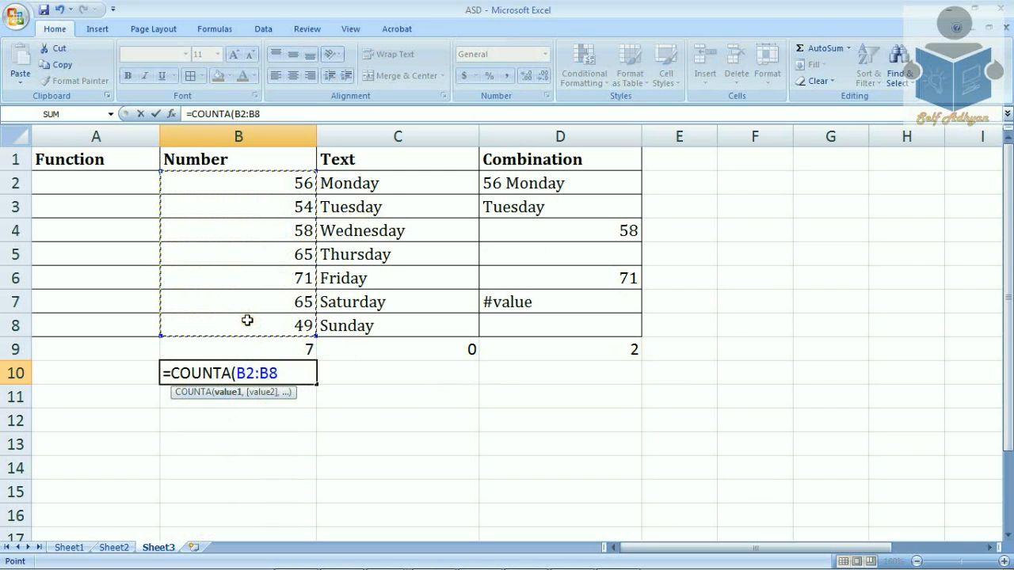
pyautogui.press('Return')
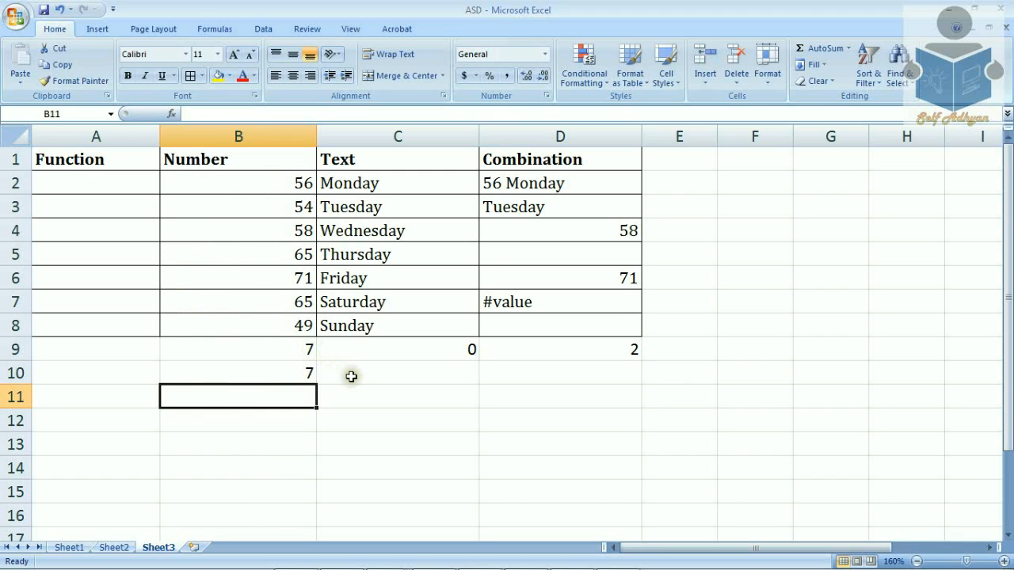
# Step: Enter a COUNTA formula for C2:C8 in cell C10 under the Text column
pyautogui.click(351, 376)
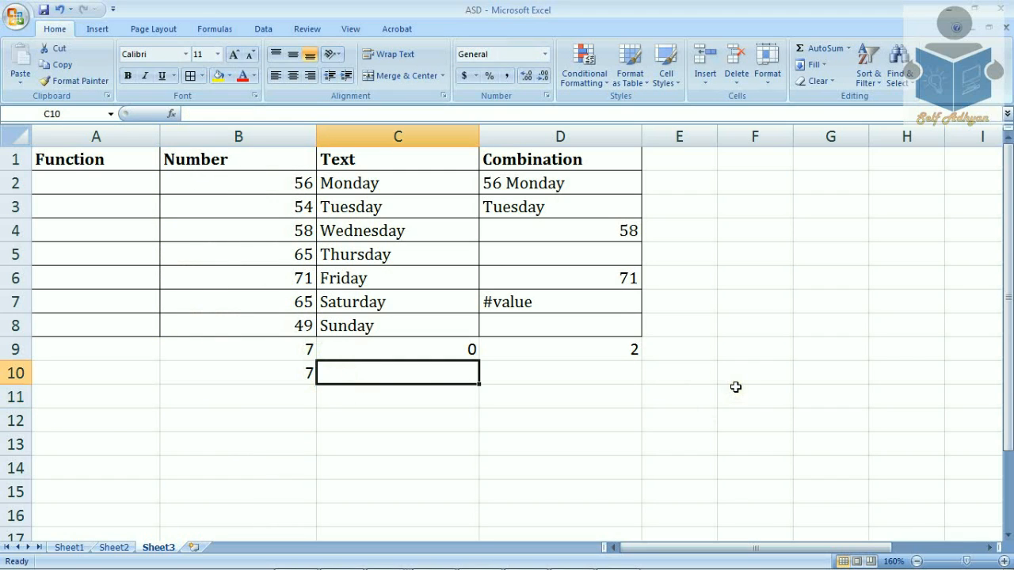
pyautogui.write('=counta')
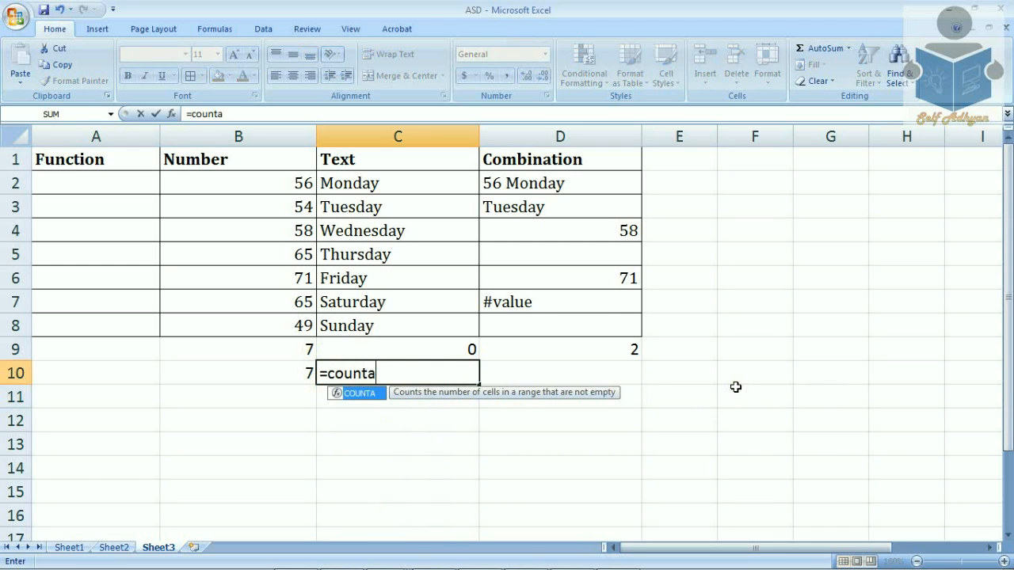
pyautogui.press('Tab')
pyautogui.moveTo(409, 186); pyautogui.dragTo(388, 320)
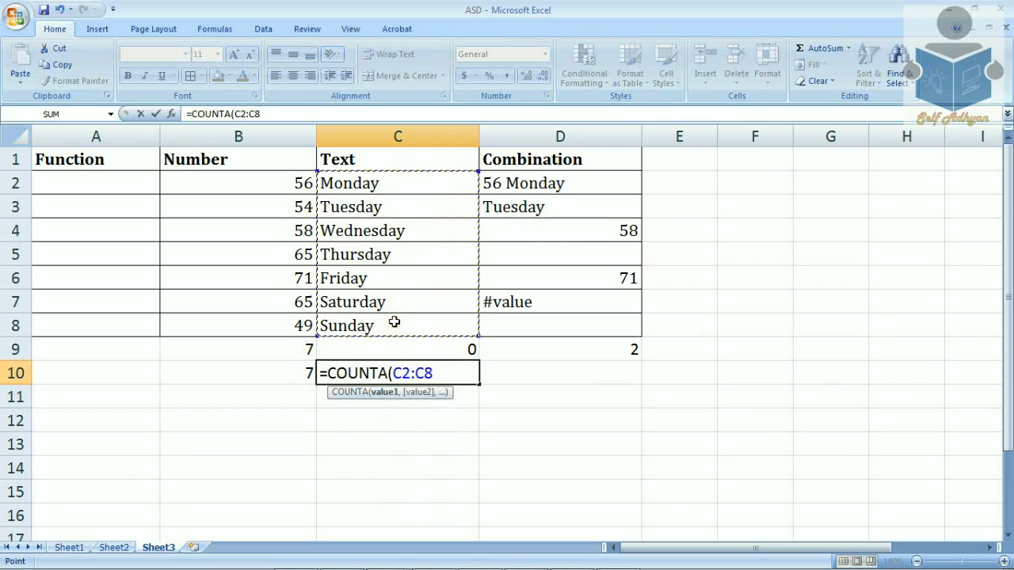
pyautogui.press('Return')
# Step: Enter =COUNTA(D2:D8) in cell D10 under the Combination column and check the formula
pyautogui.click(521, 365)
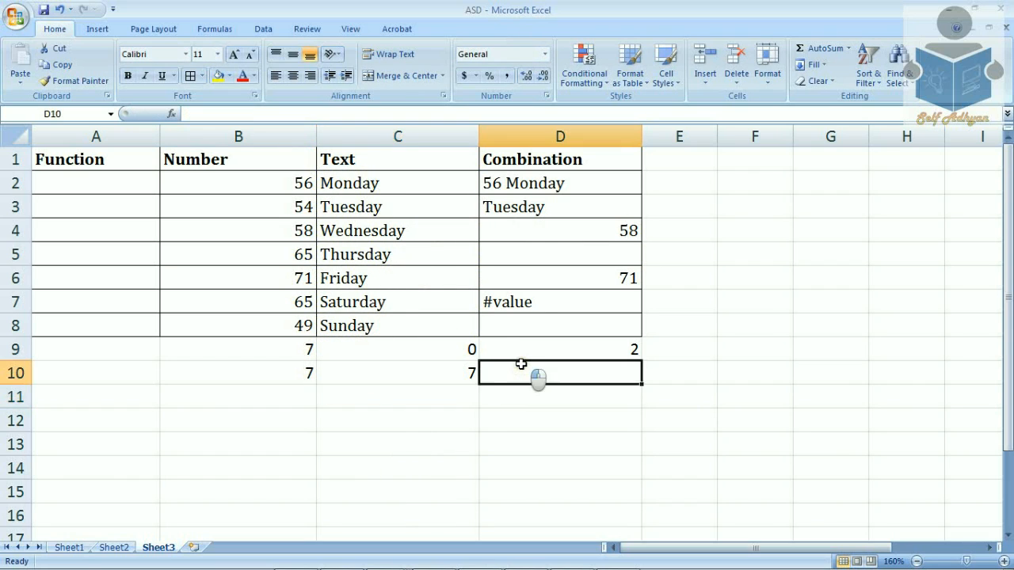
pyautogui.write('=counta')
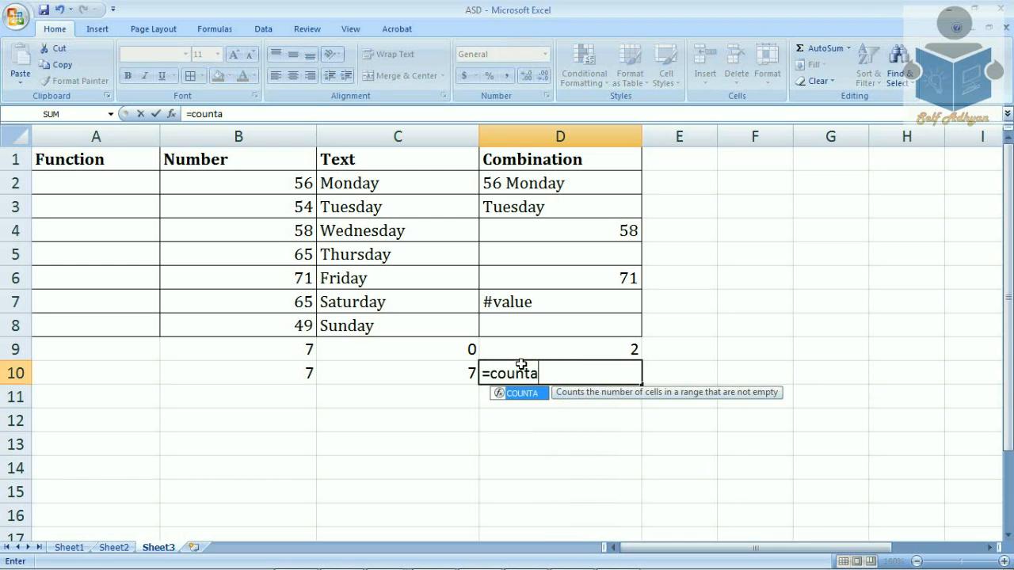
pyautogui.press('Tab')
pyautogui.moveTo(555, 183); pyautogui.dragTo(531, 317)
pyautogui.press('Return')
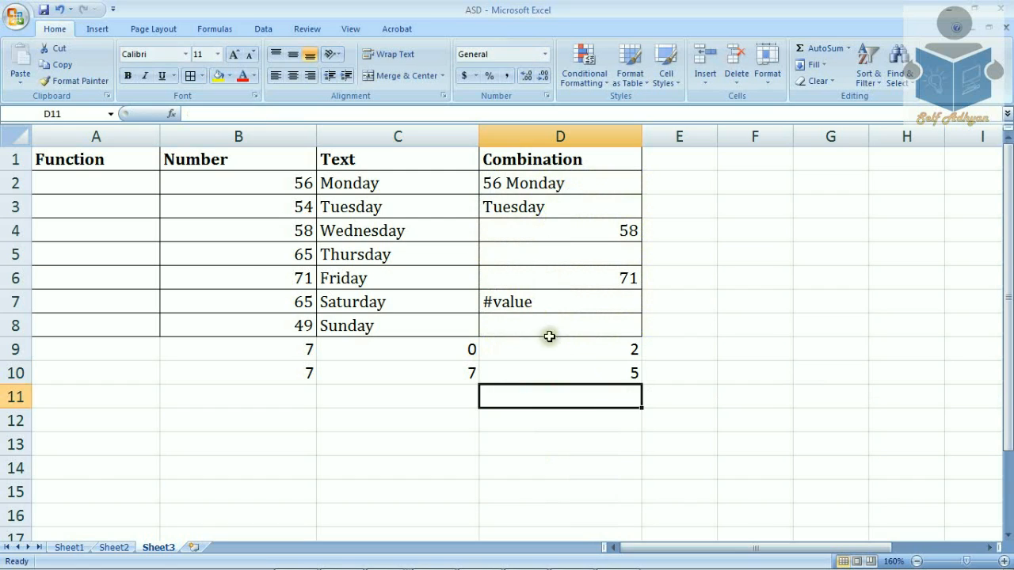
pyautogui.click(586, 376)
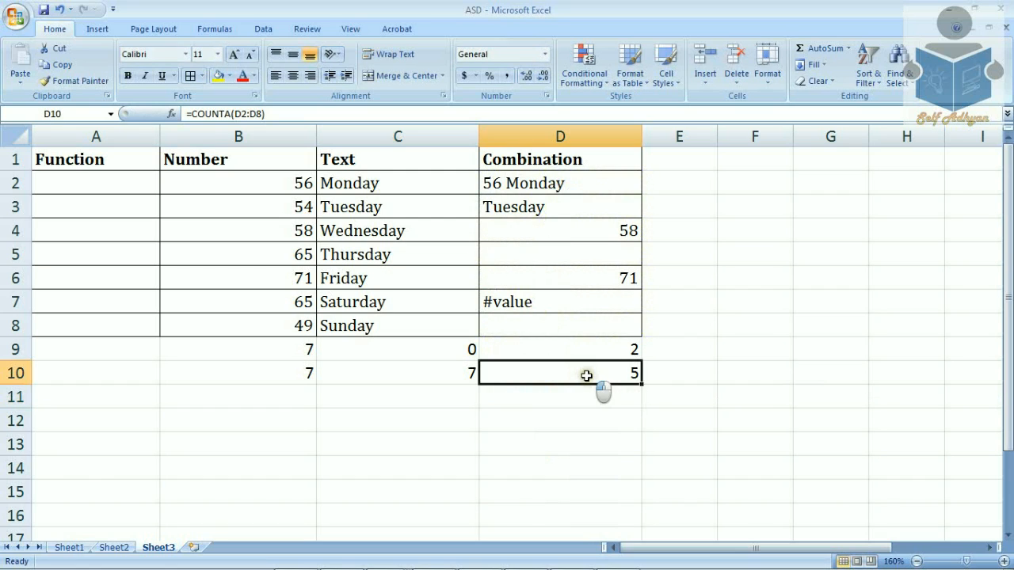
# Step: Examine the empty cells D5 and D8 and the #value entry in D7 against the COUNTA formula in D10
pyautogui.click(592, 255)
pyautogui.click(558, 323)
pyautogui.click(568, 253)
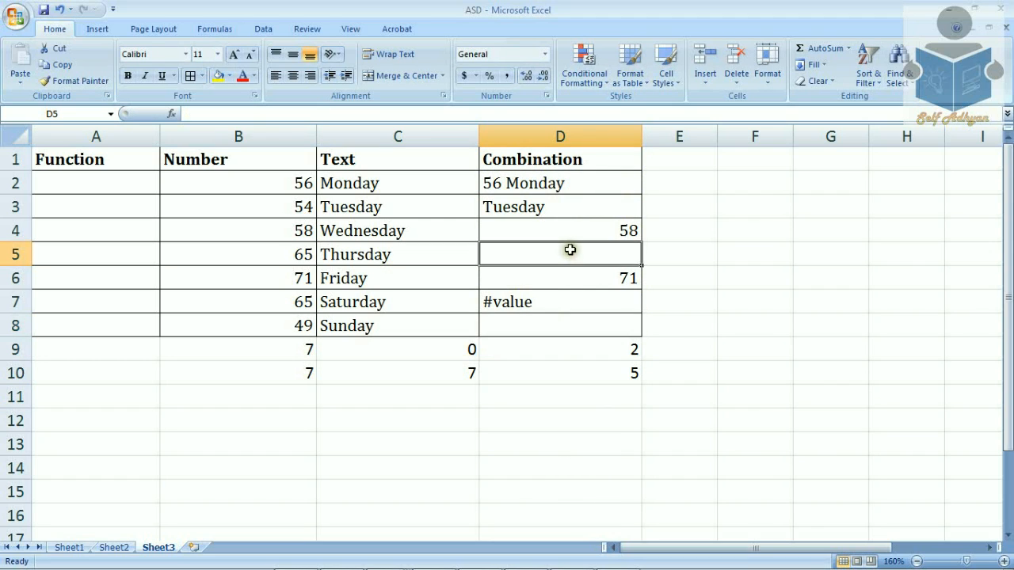
pyautogui.click(546, 323)
pyautogui.click(564, 257)
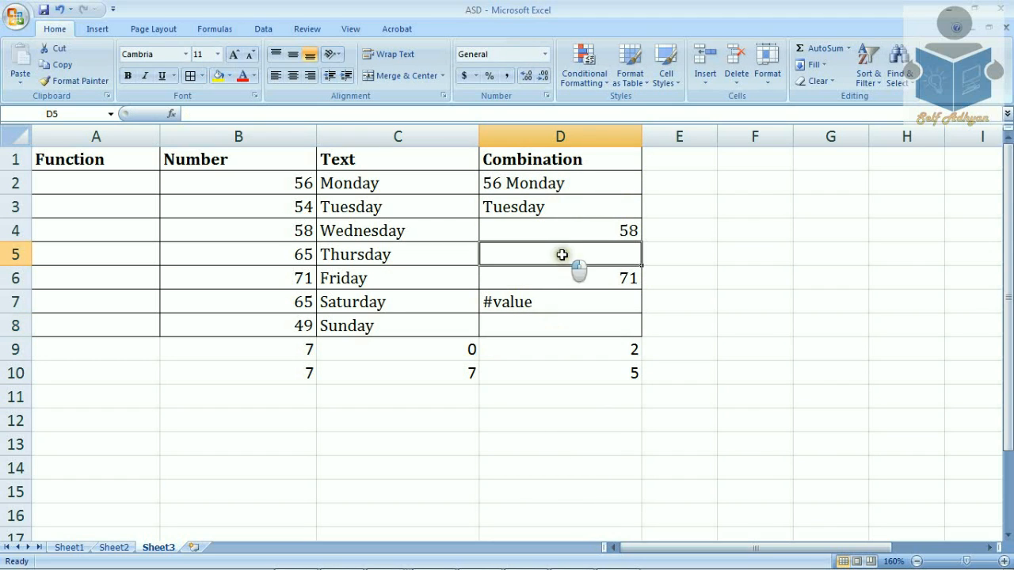
pyautogui.click(546, 325)
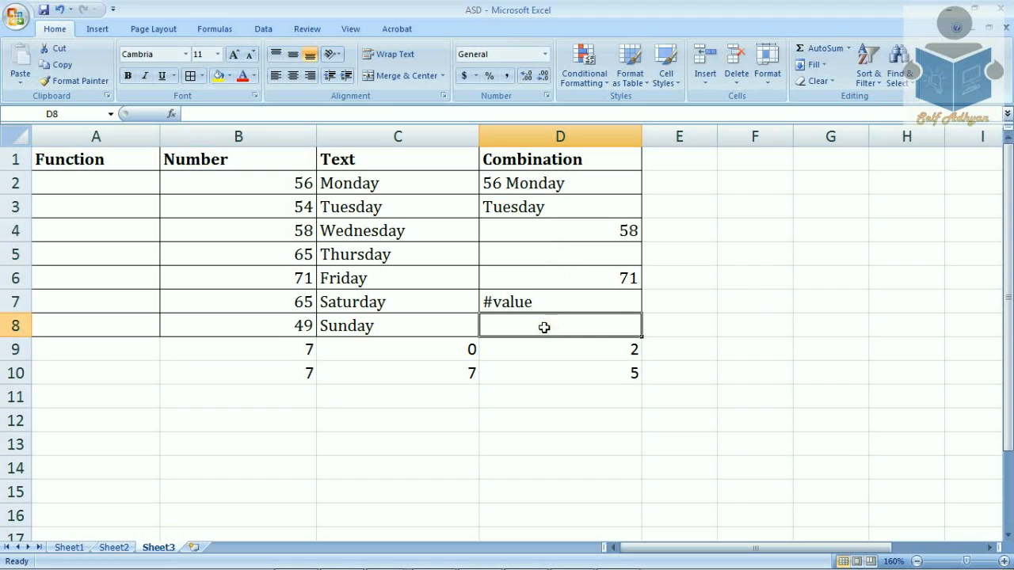
pyautogui.click(548, 301)
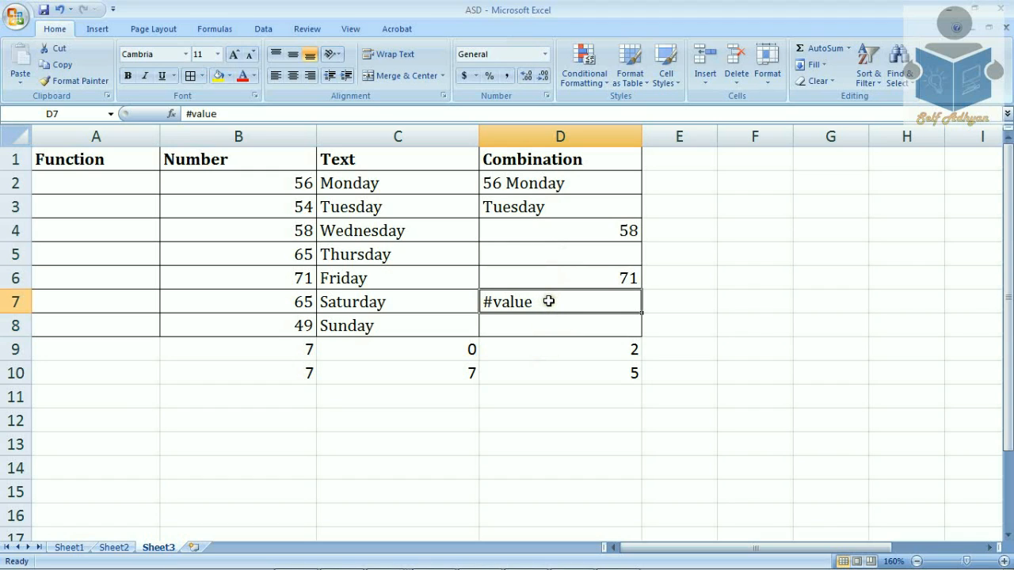
pyautogui.click(529, 378)
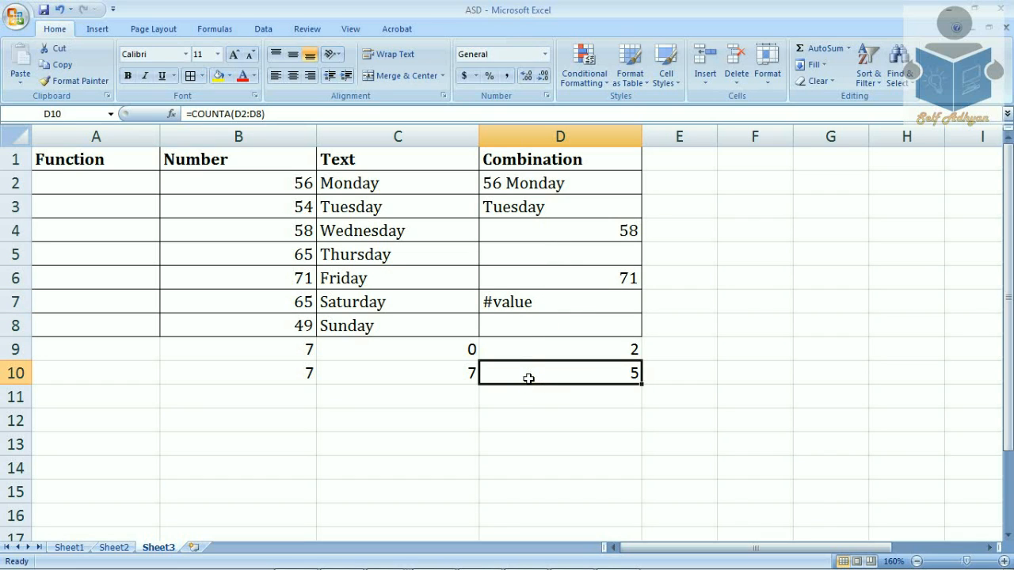
# Step: Enter a COUNTBLANK formula for B2:B8 in cell B11 under the Number column
pyautogui.click(277, 393)
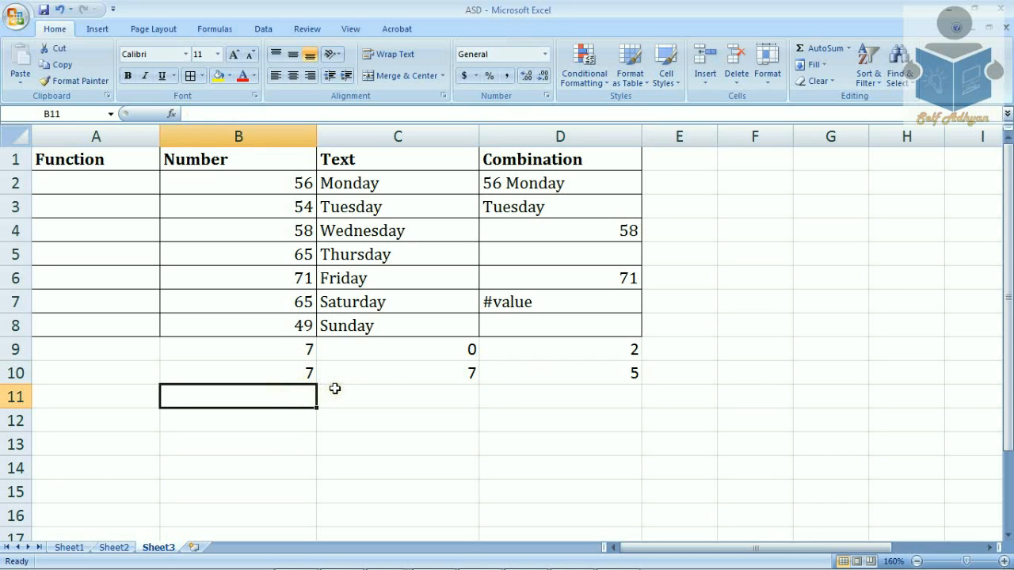
pyautogui.write('=countblank')
pyautogui.press('Tab')
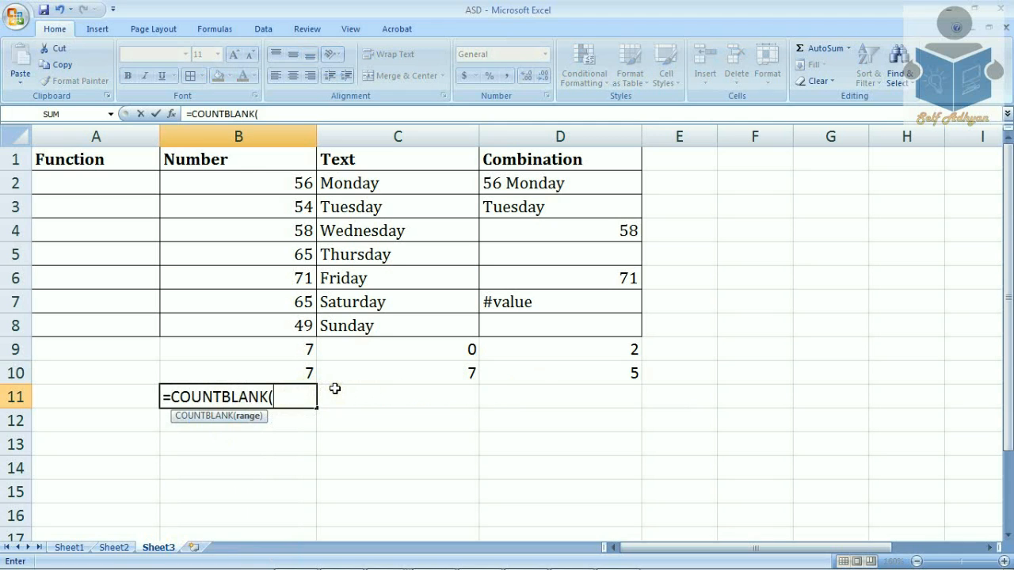
pyautogui.moveTo(291, 185); pyautogui.dragTo(267, 323)
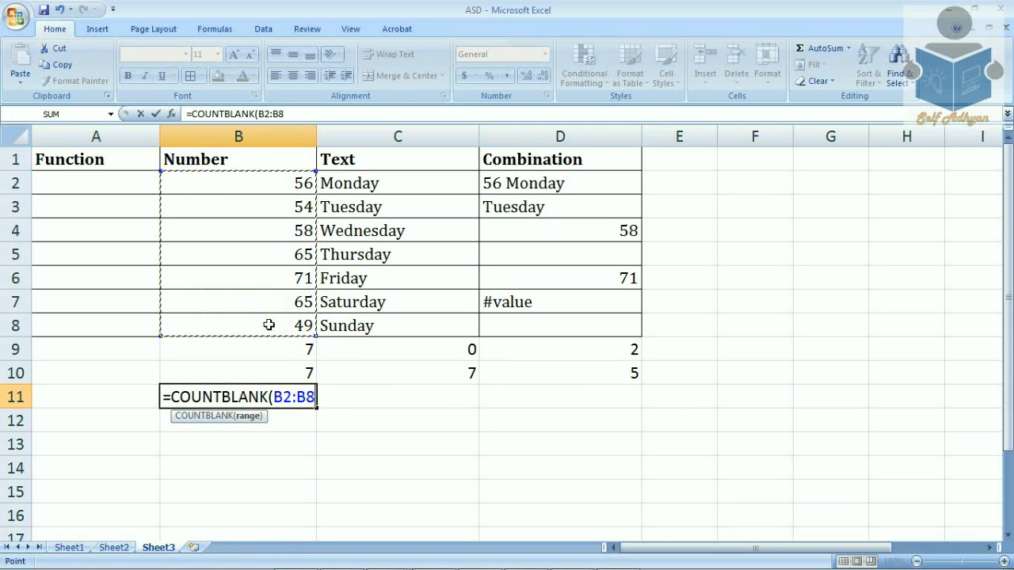
pyautogui.press('Return')
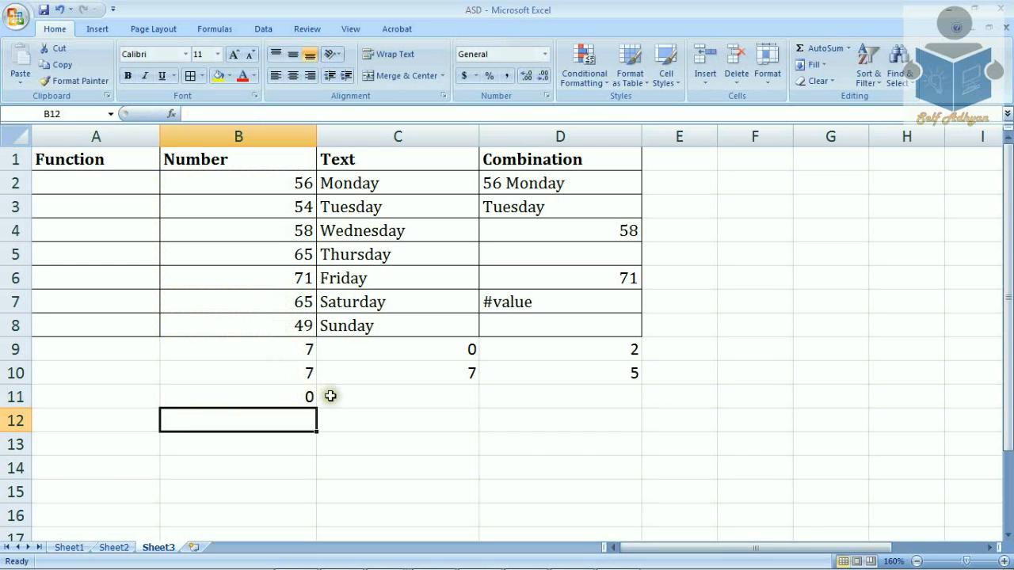
# Step: Enter a COUNTBLANK formula for C2:C8 in cell C11 under the Text column
pyautogui.click(380, 399)
pyautogui.write('=co')
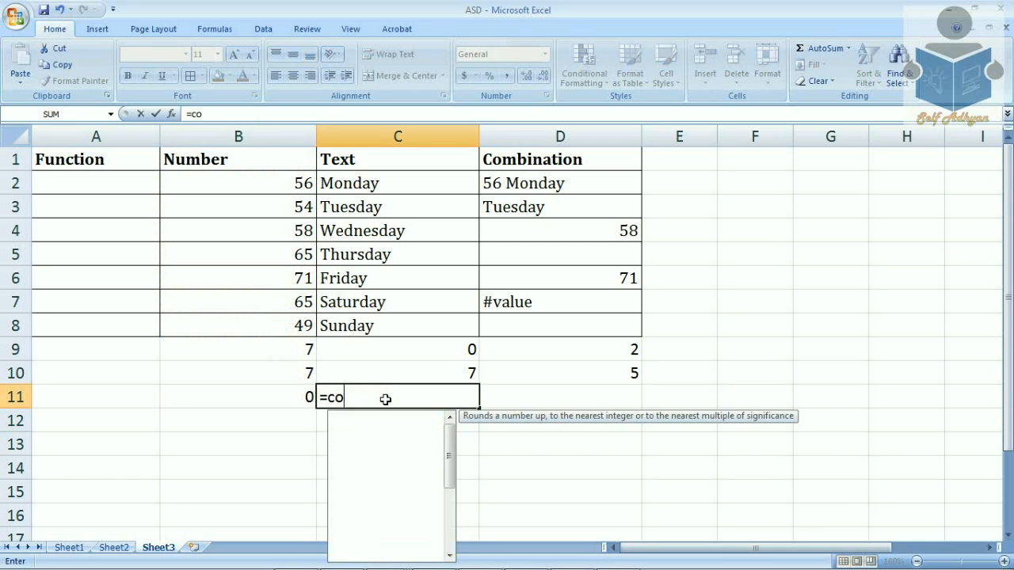
pyautogui.write('untb')
pyautogui.press('Tab')
pyautogui.click(411, 188)
pyautogui.moveTo(411, 188); pyautogui.dragTo(393, 321)
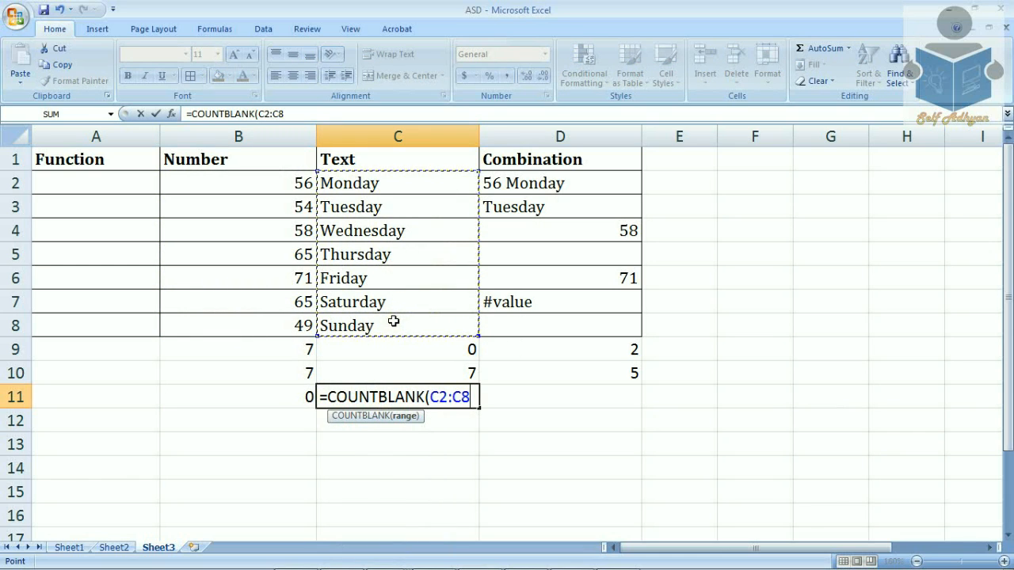
pyautogui.press('Return')
# Step: Enter a COUNTBLANK formula for D2:D8 in cell D11 under the Combination column
pyautogui.click(547, 400)
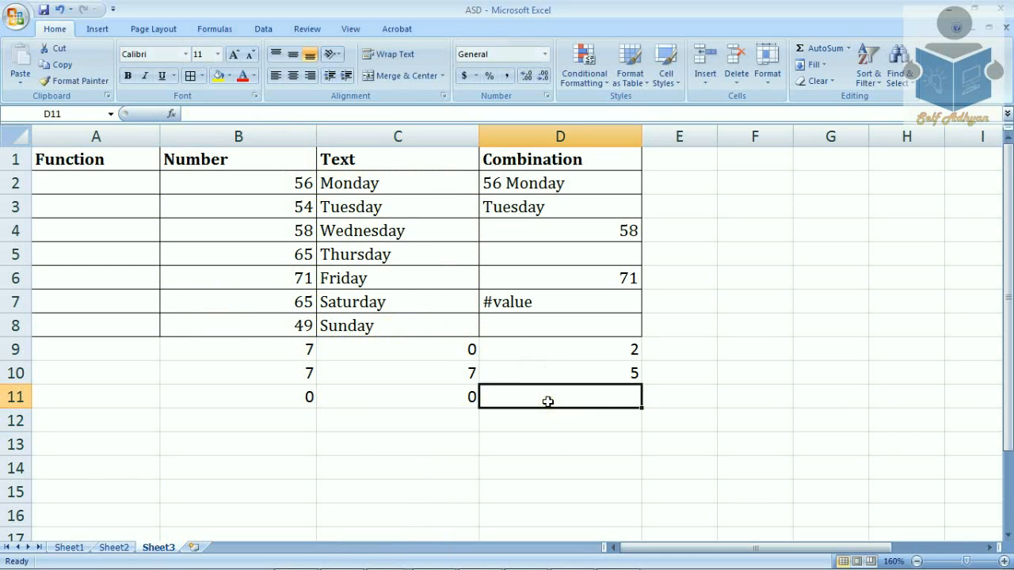
pyautogui.write('=coun')
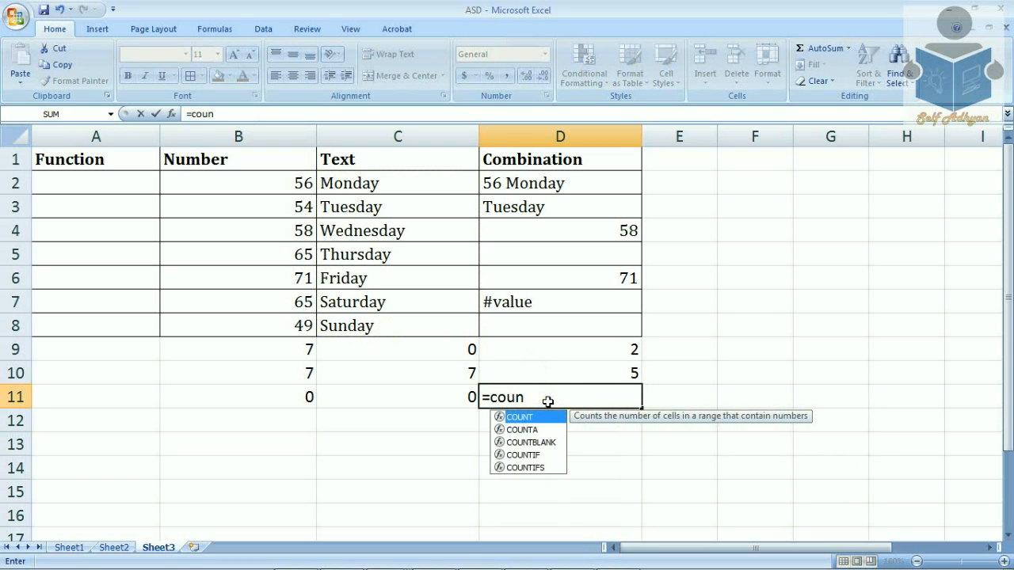
pyautogui.write('b')
pyautogui.press('Tab')
pyautogui.moveTo(547, 177); pyautogui.dragTo(538, 319)
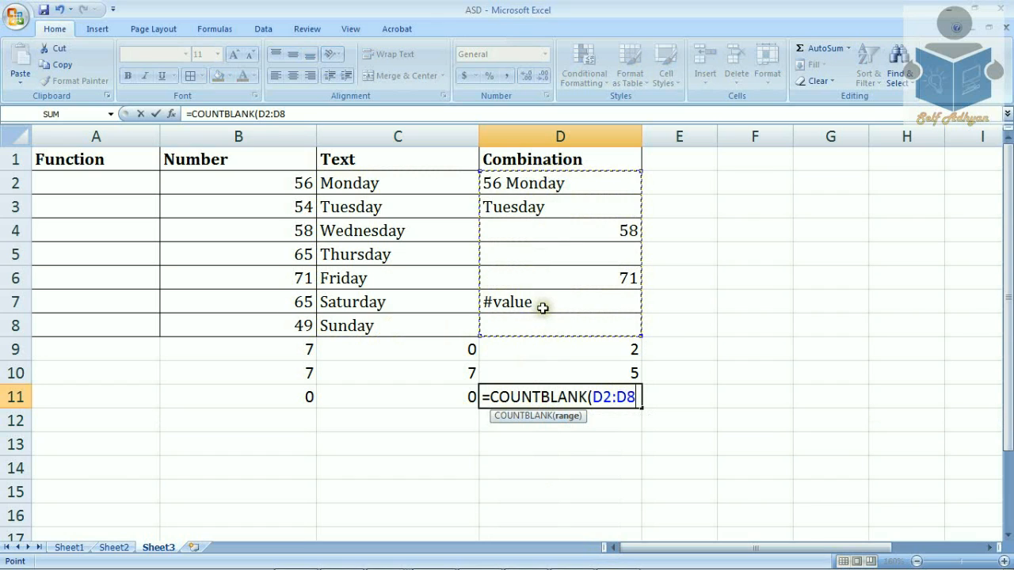
pyautogui.press('Return')
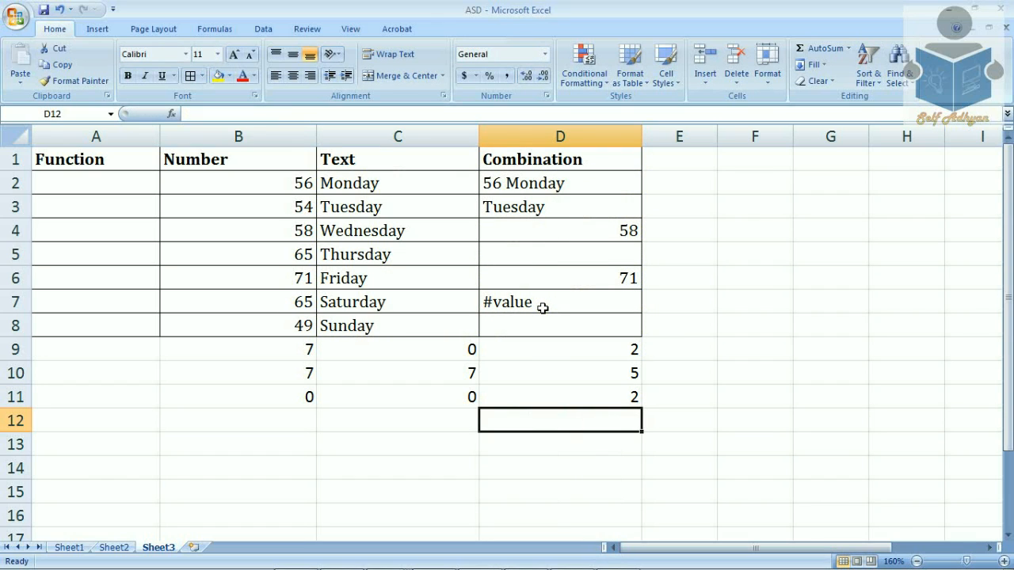